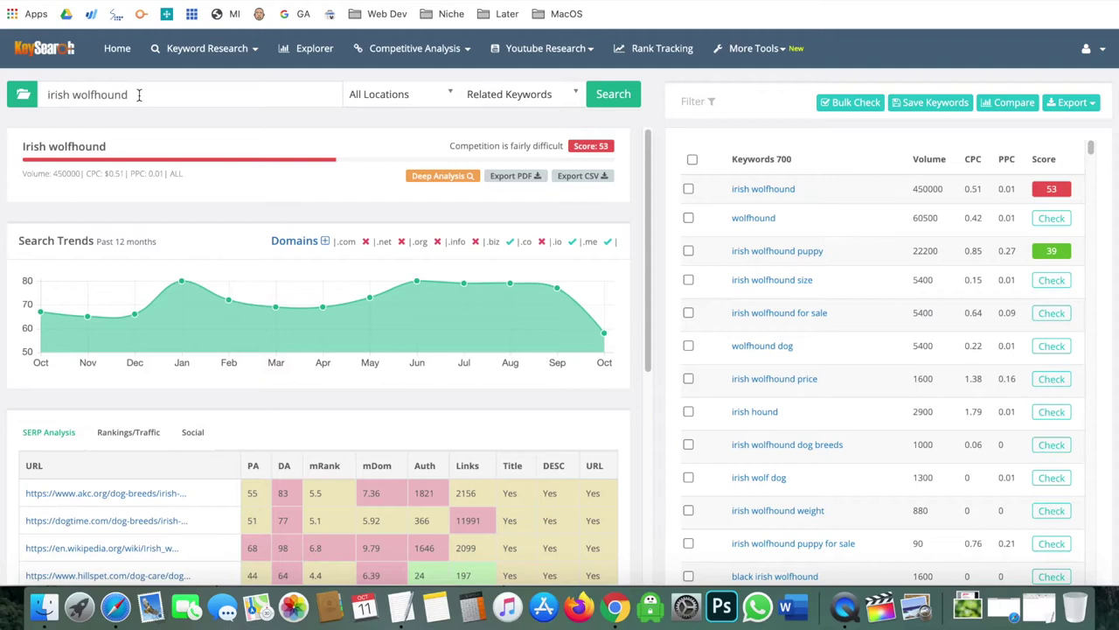
{"action": "left_click_drag", "start_coordinate": [129, 95], "coordinate": [43, 95]}
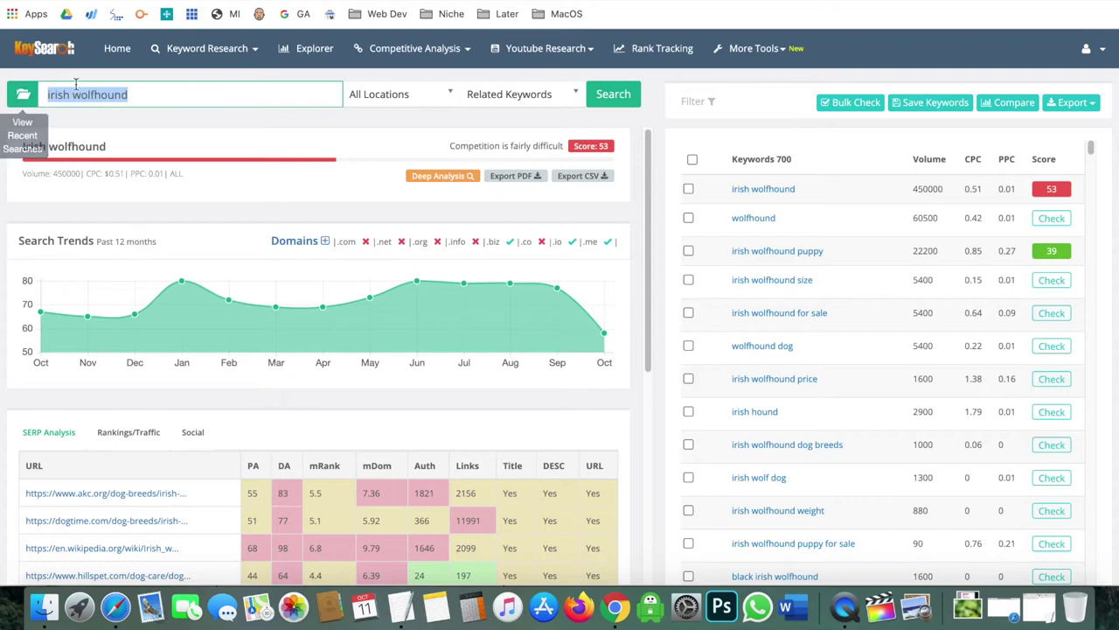
{"action": "left_click", "coordinate": [146, 92]}
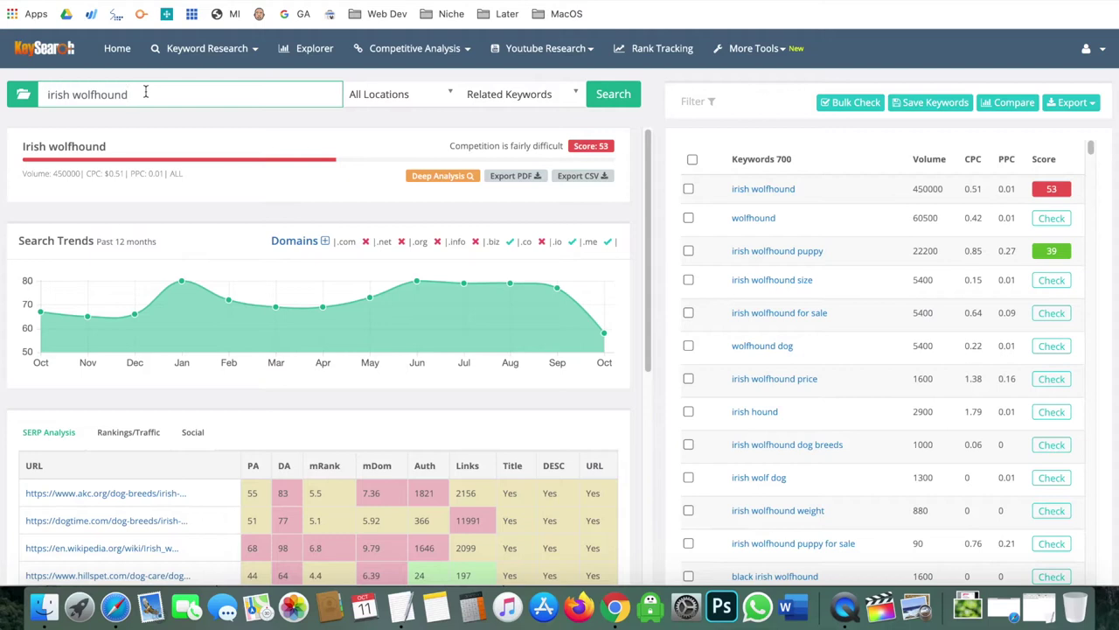
{"action": "key", "text": "Home"}
{"action": "left_click", "coordinate": [492, 58]}
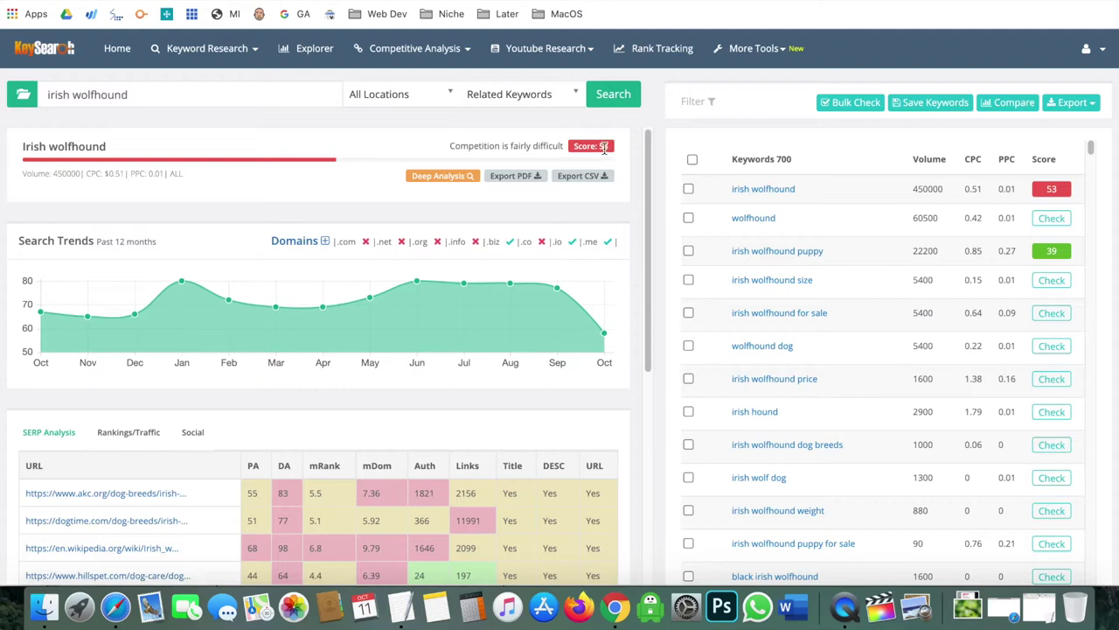
{"action": "left_click_drag", "start_coordinate": [450, 148], "coordinate": [635, 183]}
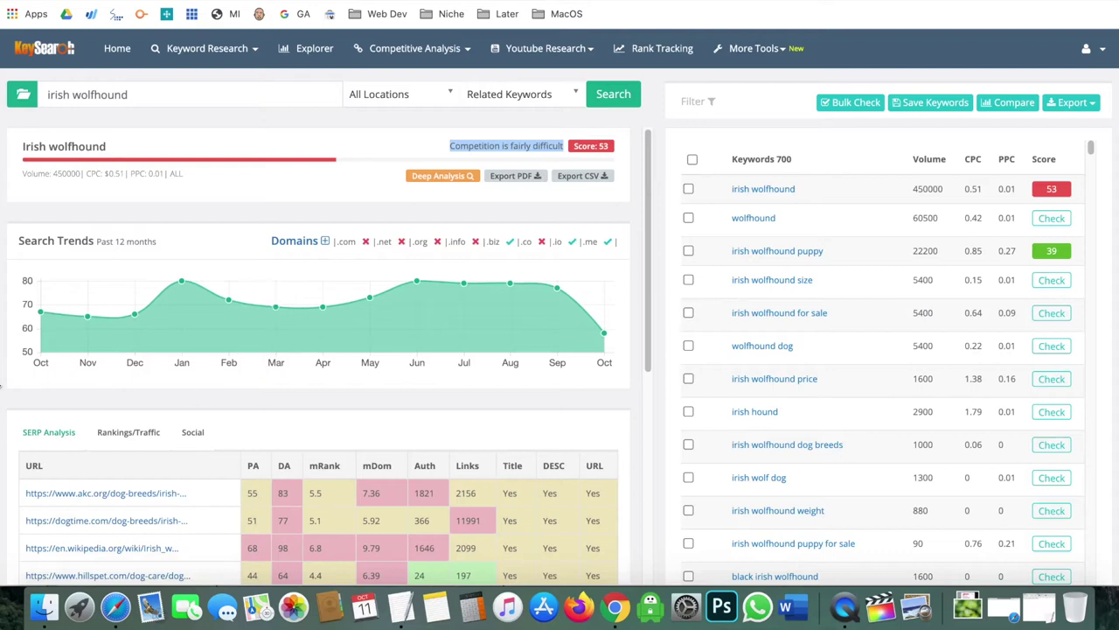
{"action": "scroll", "coordinate": [3, 398], "scroll_direction": "down", "scroll_amount": 2}
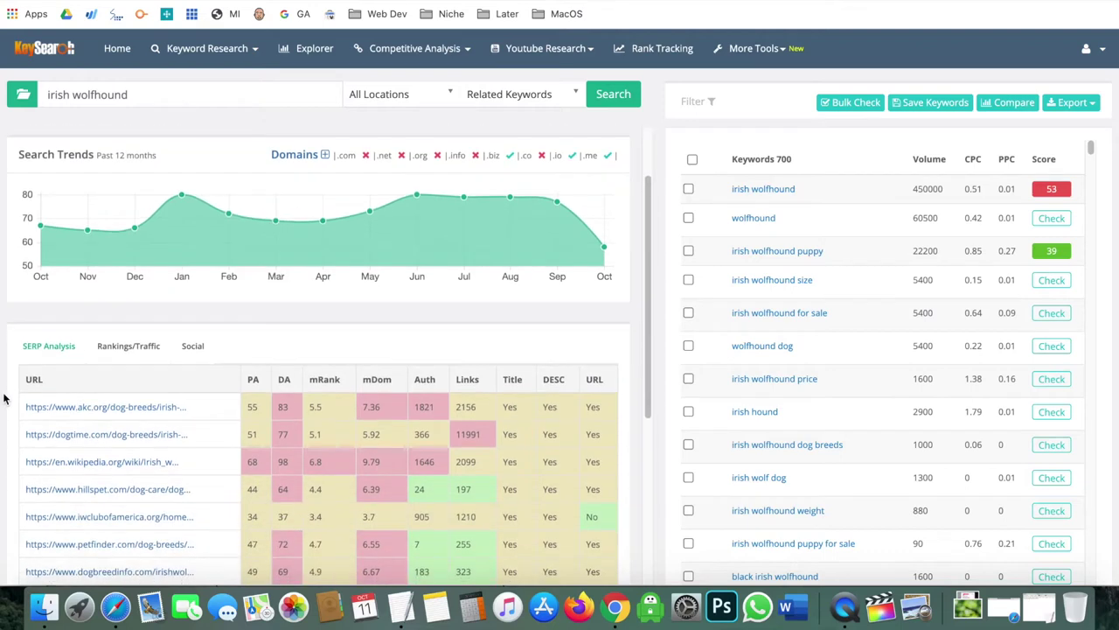
{"action": "scroll", "coordinate": [3, 398], "scroll_direction": "down", "scroll_amount": 2}
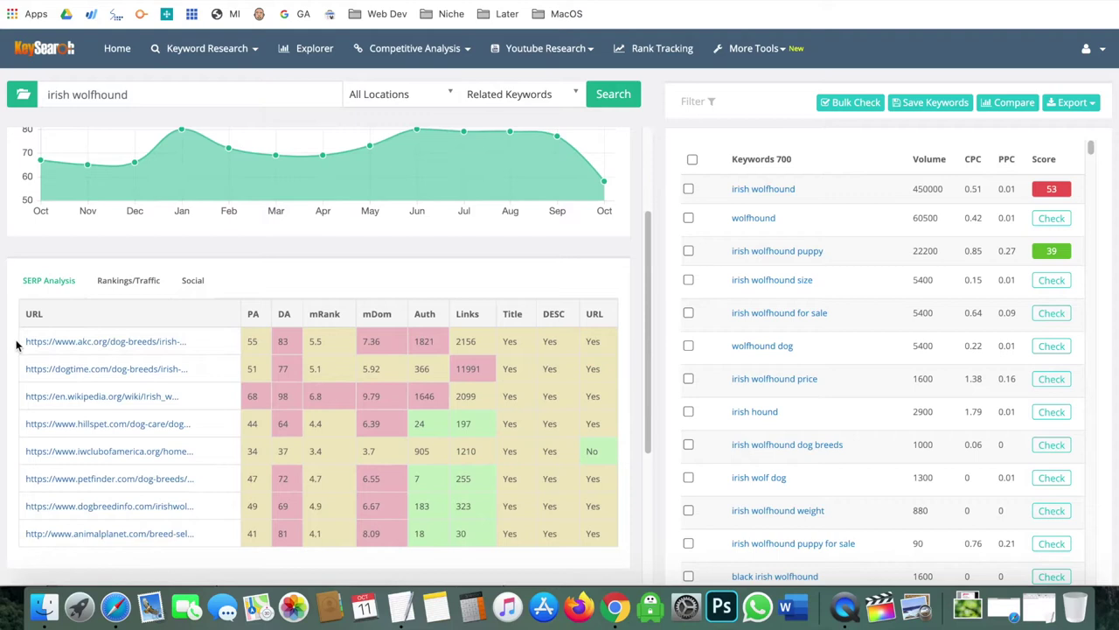
{"action": "scroll", "coordinate": [17, 342], "scroll_direction": "down", "scroll_amount": 1}
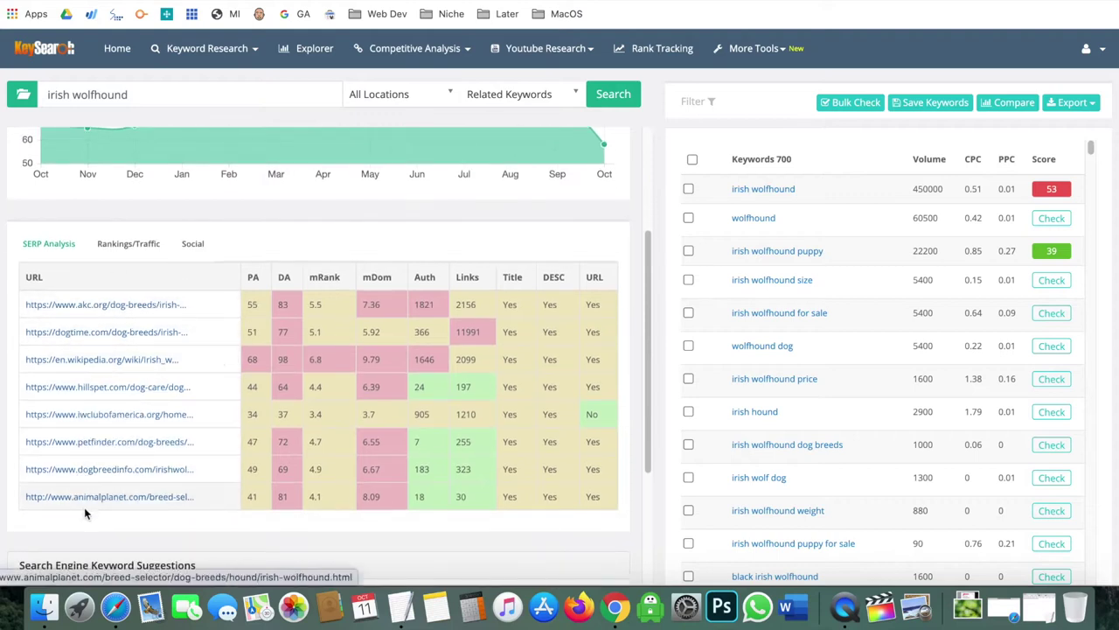
{"action": "double_click", "coordinate": [284, 276]}
{"action": "left_click_drag", "start_coordinate": [248, 275], "coordinate": [258, 276]}
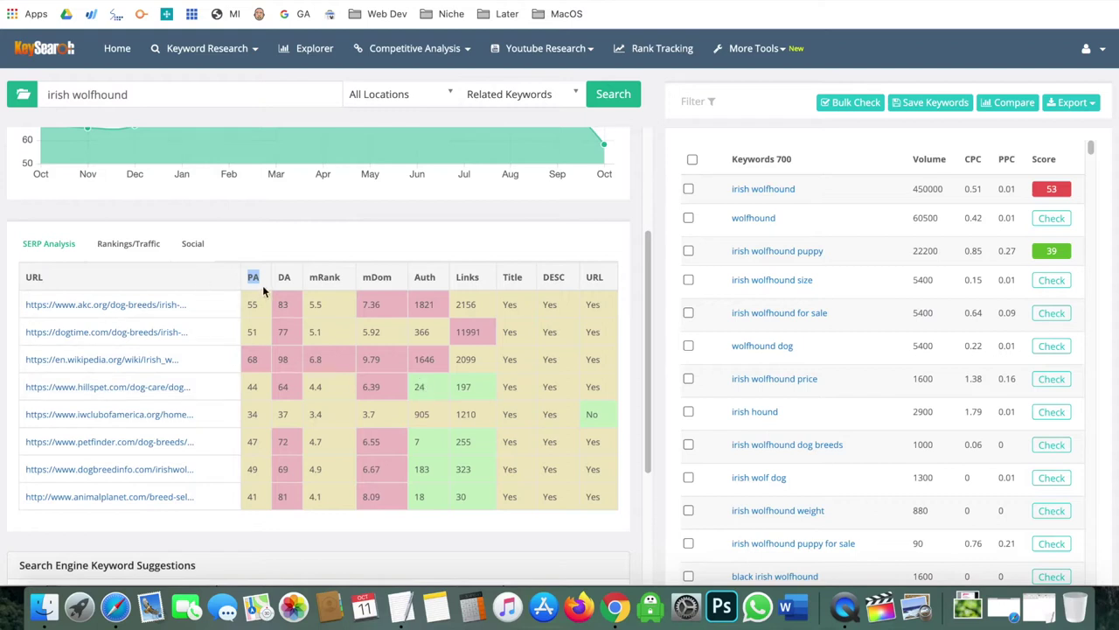
{"action": "left_click", "coordinate": [226, 281]}
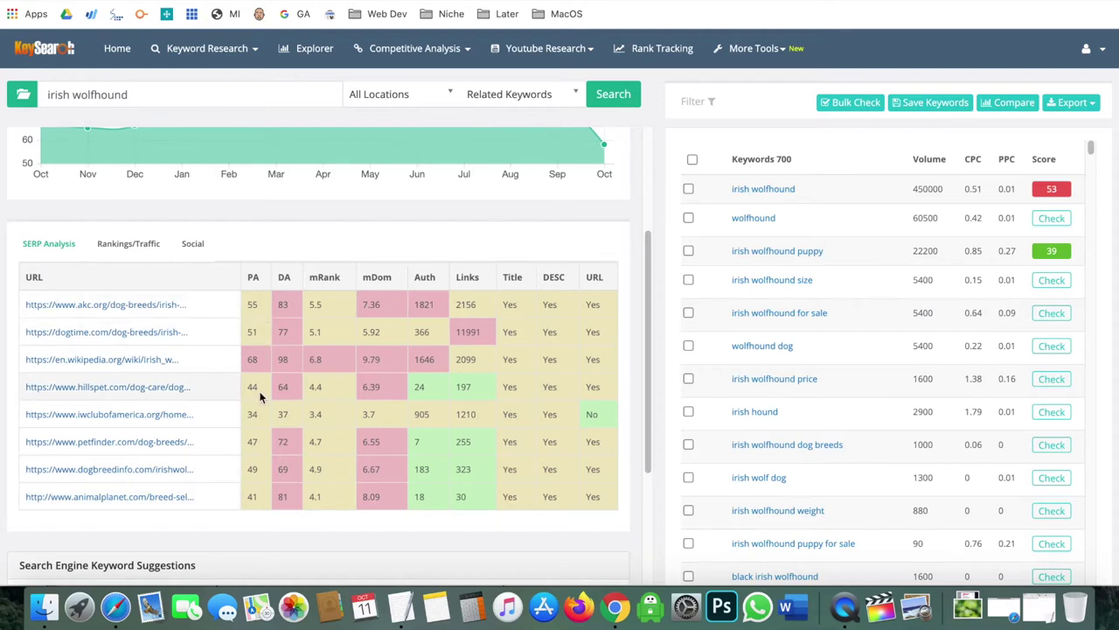
{"action": "scroll", "coordinate": [72, 232], "scroll_direction": "up", "scroll_amount": 3}
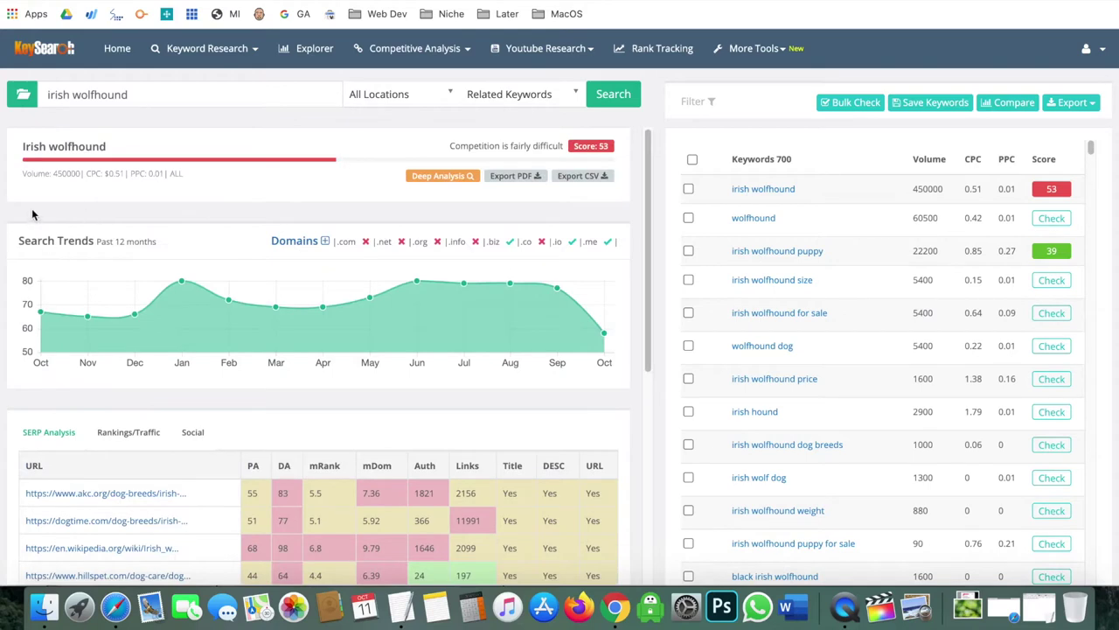
{"action": "mouse_move", "coordinate": [55, 337]}
{"action": "triple_click", "coordinate": [139, 93]}
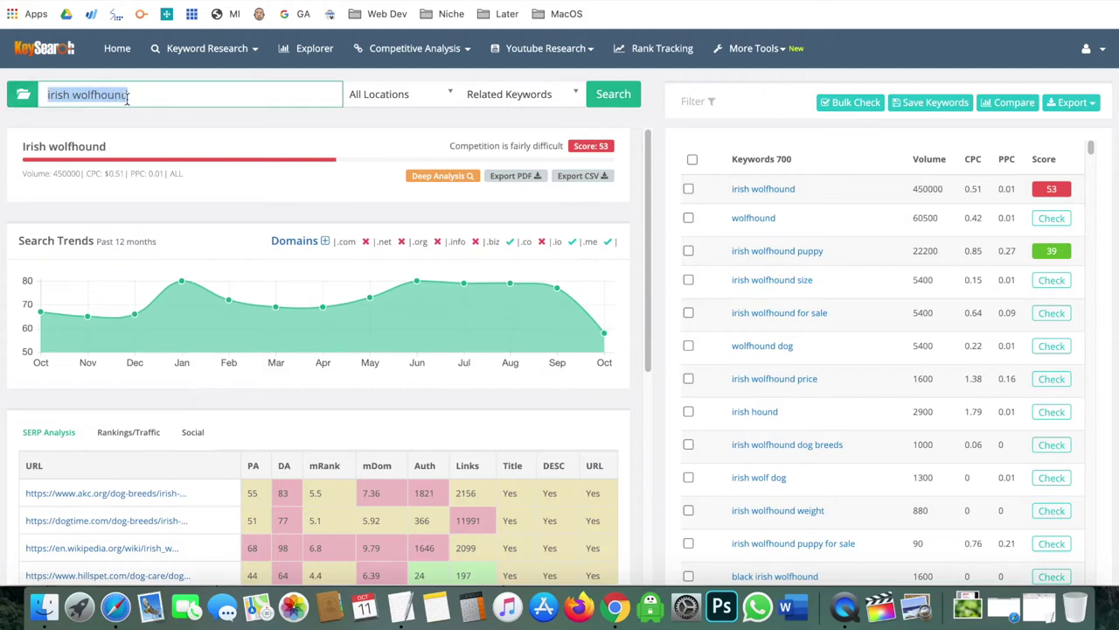
{"action": "left_click", "coordinate": [725, 308]}
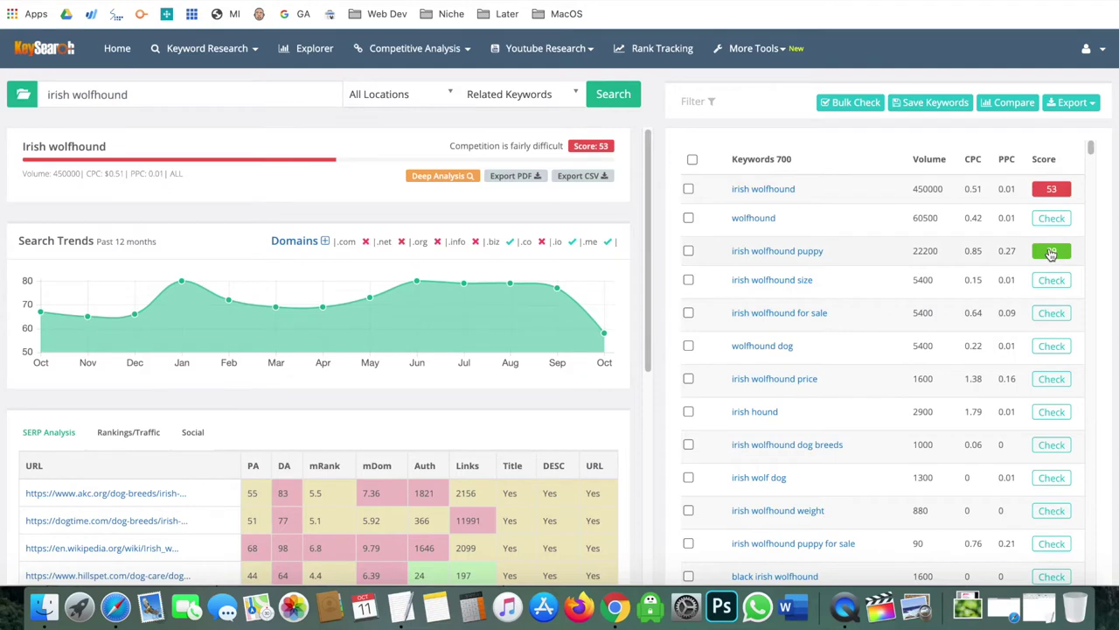
Scroll to the bottom of the keyword list and run Check on 'irish wolfhound cross staghound'.
{"action": "scroll", "coordinate": [1005, 317], "scroll_direction": "down", "scroll_amount": 5}
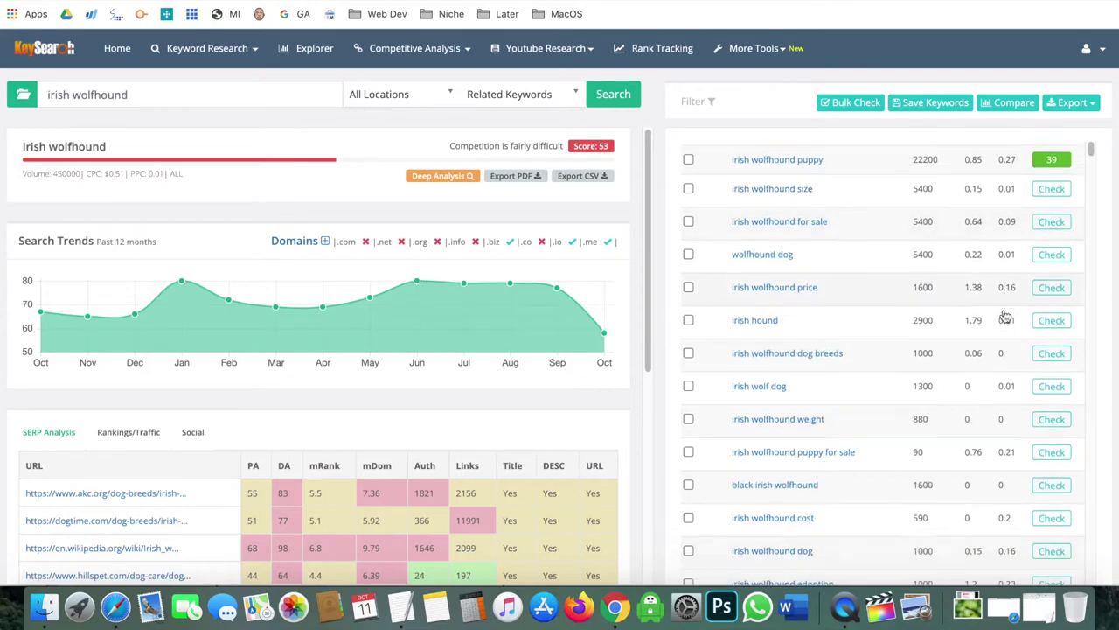
{"action": "scroll", "coordinate": [1005, 316], "scroll_direction": "down", "scroll_amount": 10}
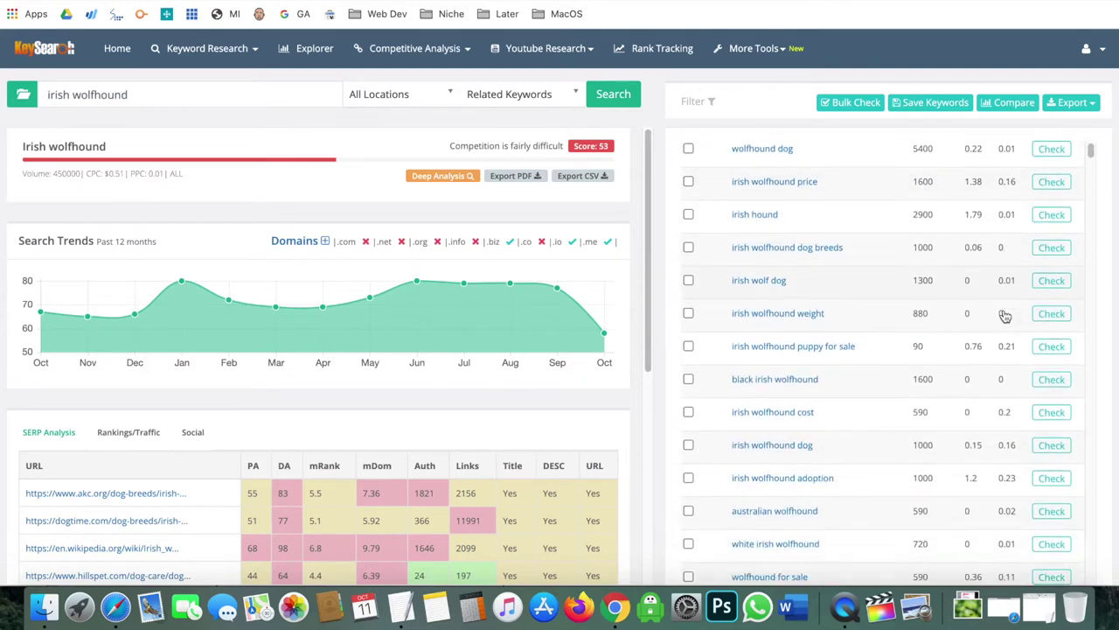
{"action": "scroll", "coordinate": [1006, 317], "scroll_direction": "down", "scroll_amount": 5}
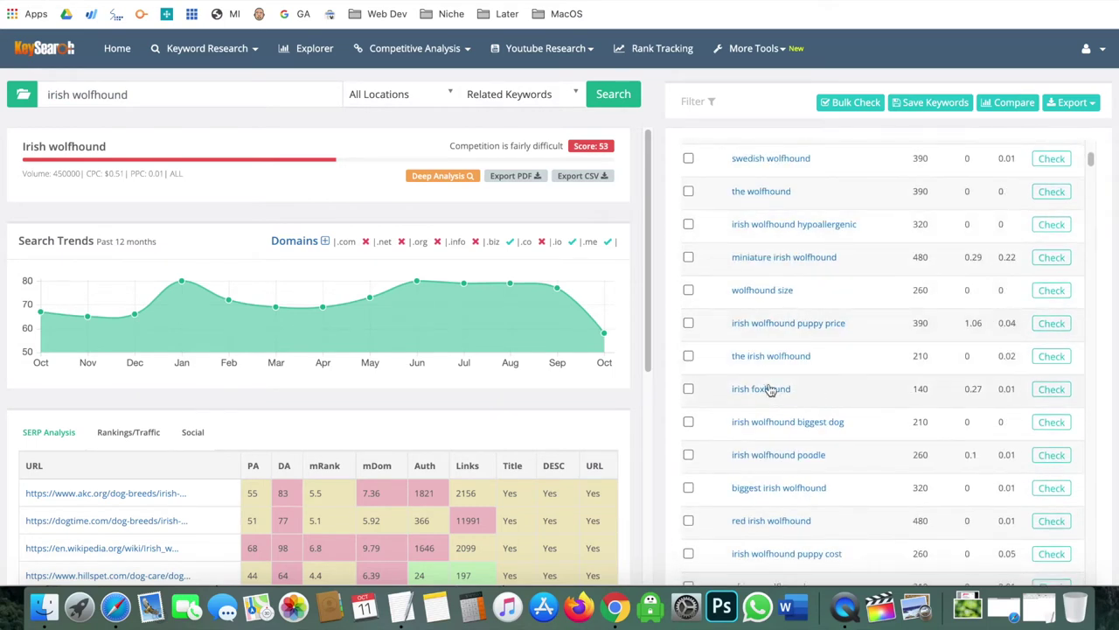
{"action": "scroll", "coordinate": [770, 389], "scroll_direction": "down", "scroll_amount": 6}
{"action": "scroll", "coordinate": [770, 389], "scroll_direction": "down", "scroll_amount": 4}
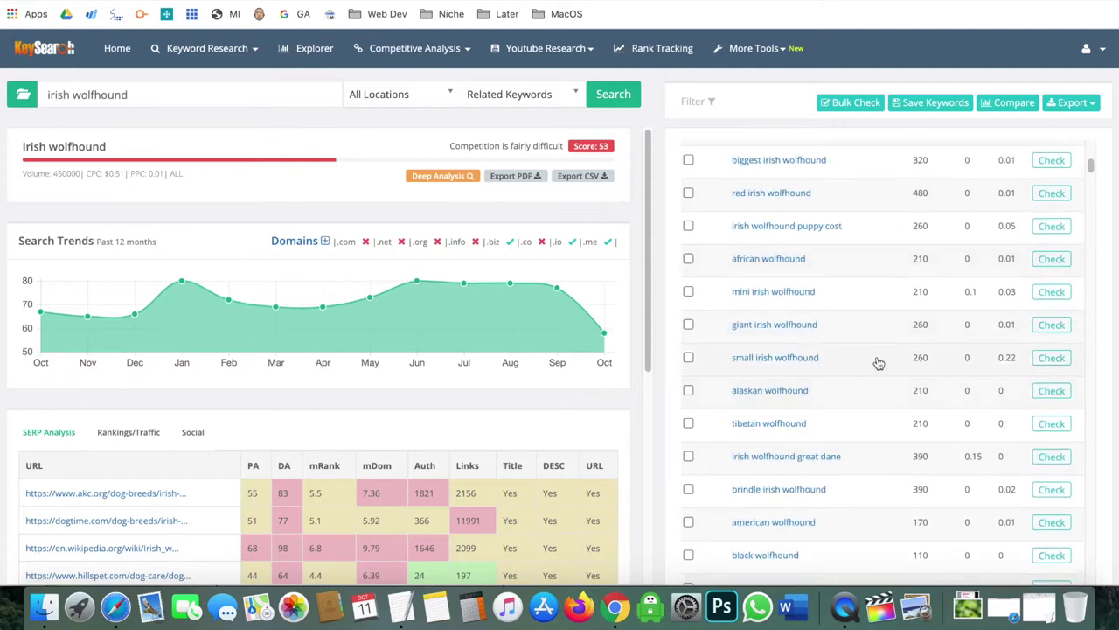
{"action": "scroll", "coordinate": [875, 362], "scroll_direction": "down", "scroll_amount": 3}
{"action": "scroll", "coordinate": [879, 363], "scroll_direction": "down", "scroll_amount": 15}
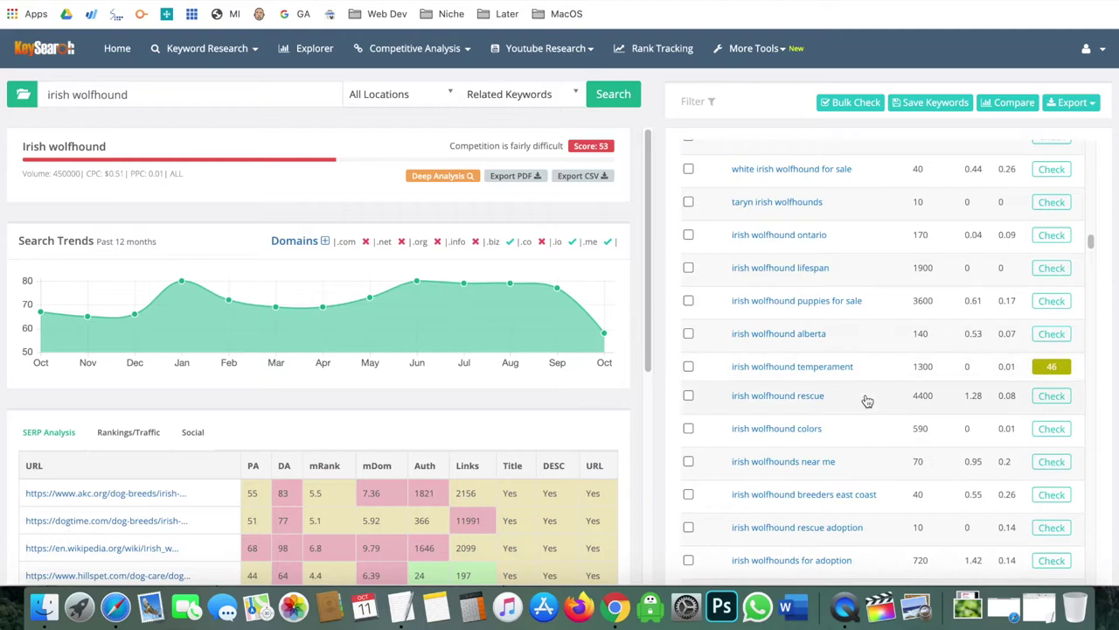
{"action": "scroll", "coordinate": [942, 317], "scroll_direction": "down", "scroll_amount": 20}
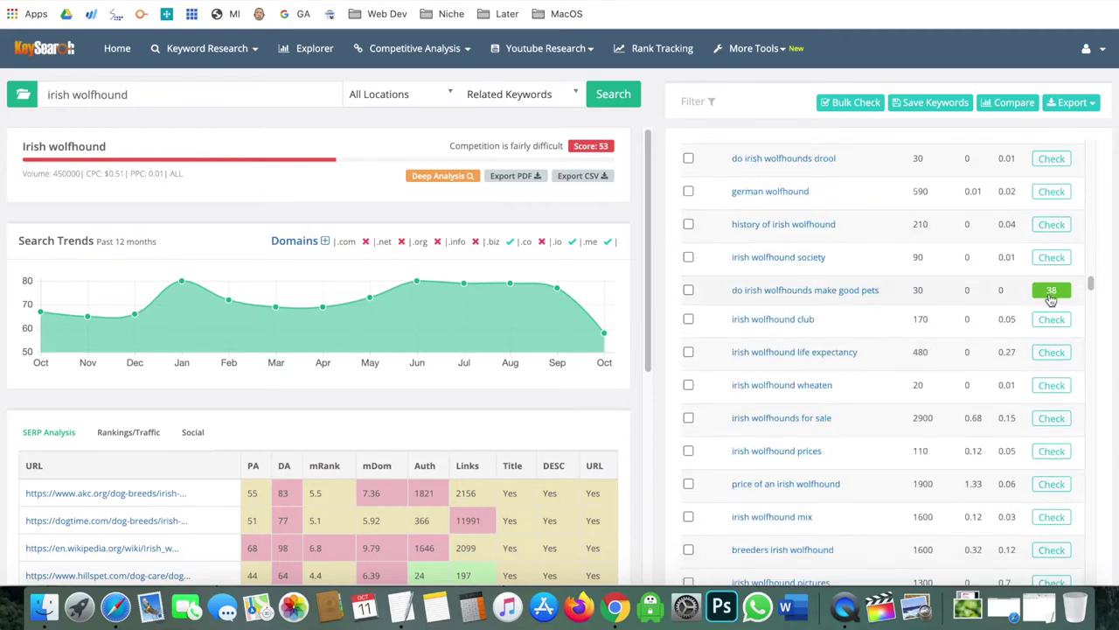
{"action": "scroll", "coordinate": [1054, 296], "scroll_direction": "down", "scroll_amount": 15}
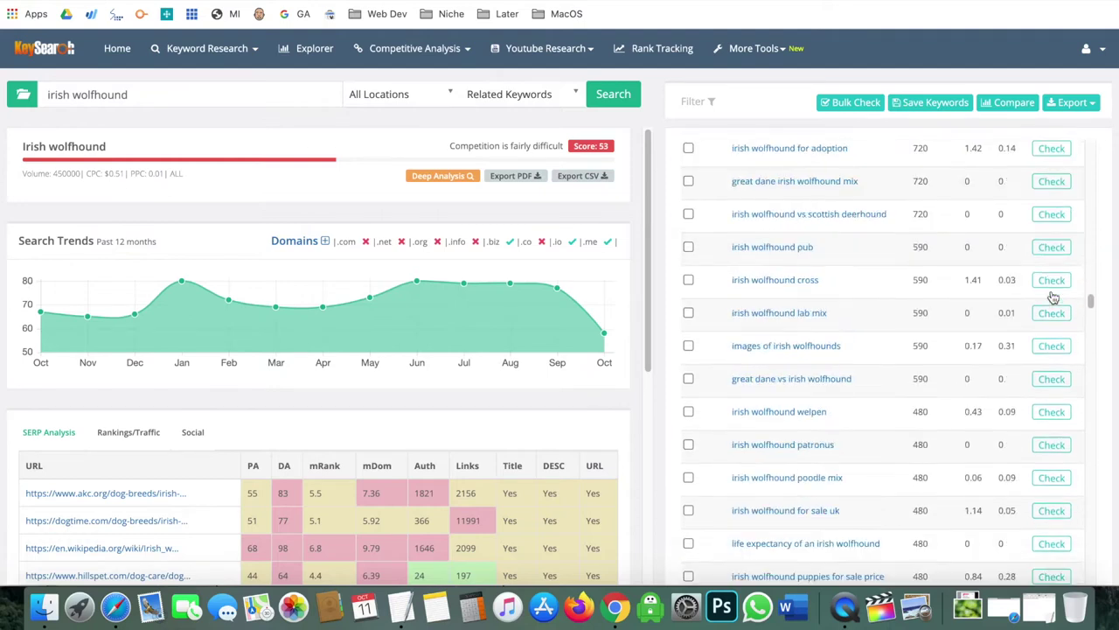
{"action": "scroll", "coordinate": [1053, 296], "scroll_direction": "down", "scroll_amount": 15}
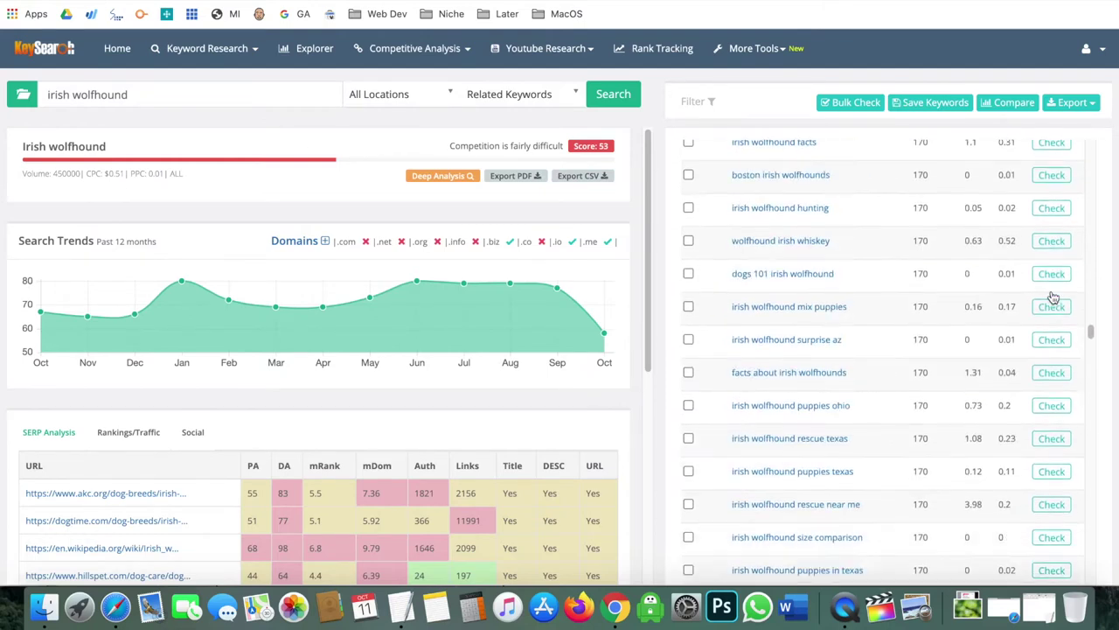
{"action": "scroll", "coordinate": [1054, 296], "scroll_direction": "down", "scroll_amount": 15}
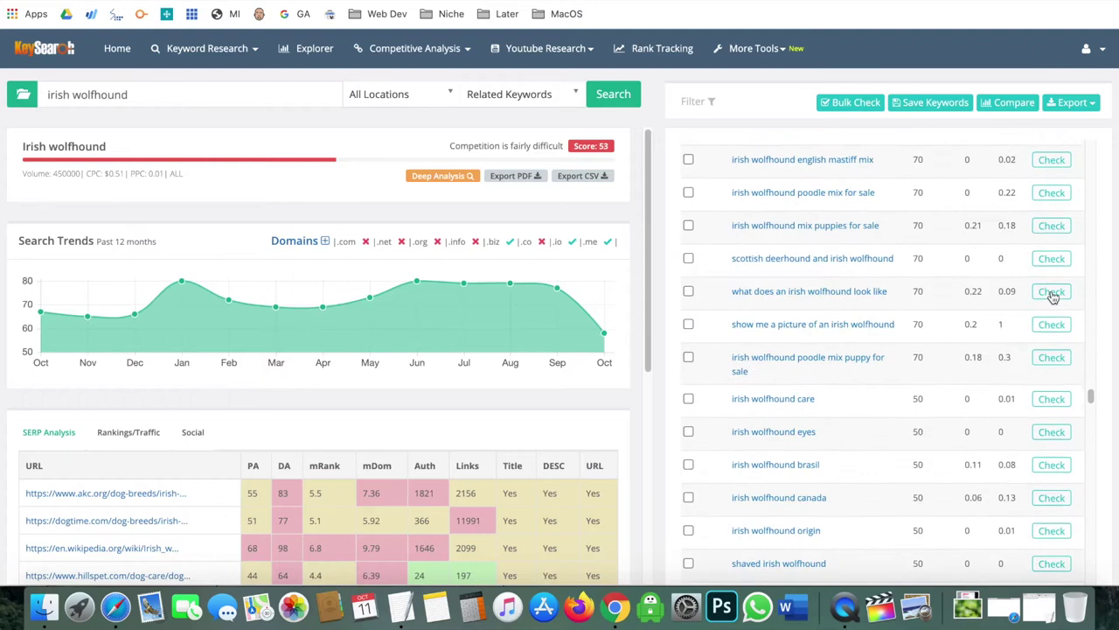
{"action": "scroll", "coordinate": [1054, 299], "scroll_direction": "down", "scroll_amount": 15}
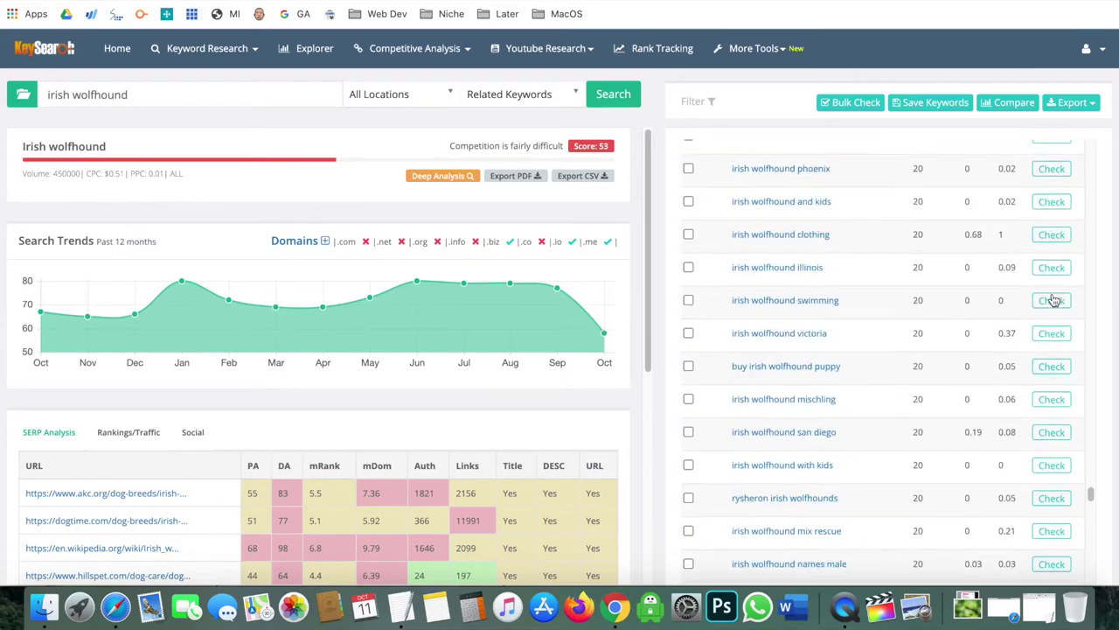
{"action": "scroll", "coordinate": [1054, 299], "scroll_direction": "down", "scroll_amount": 10}
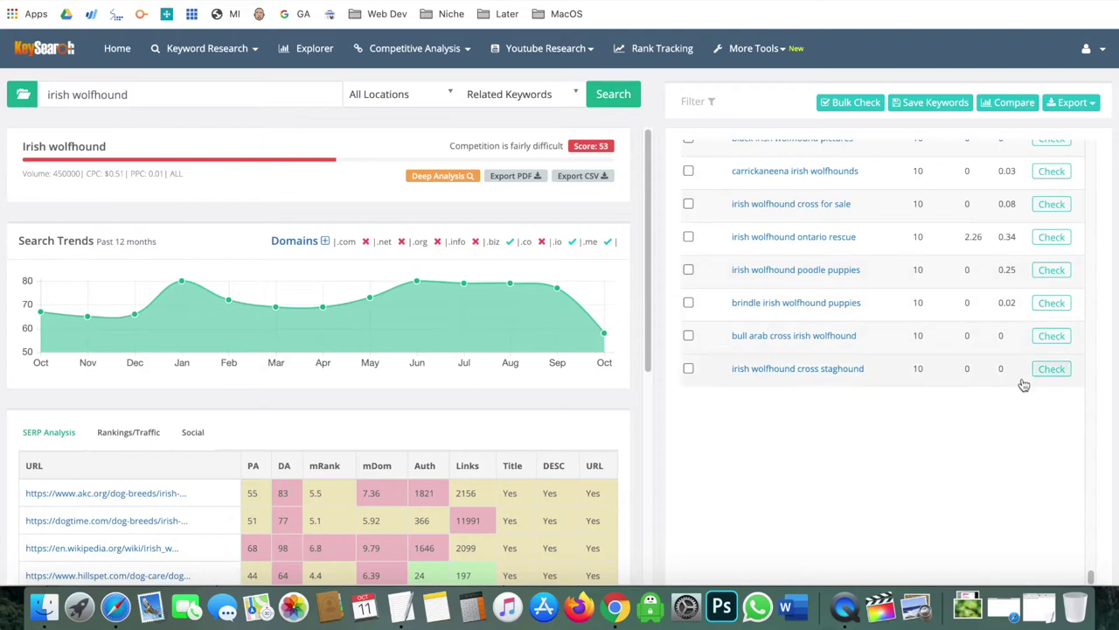
{"action": "left_click", "coordinate": [1053, 369]}
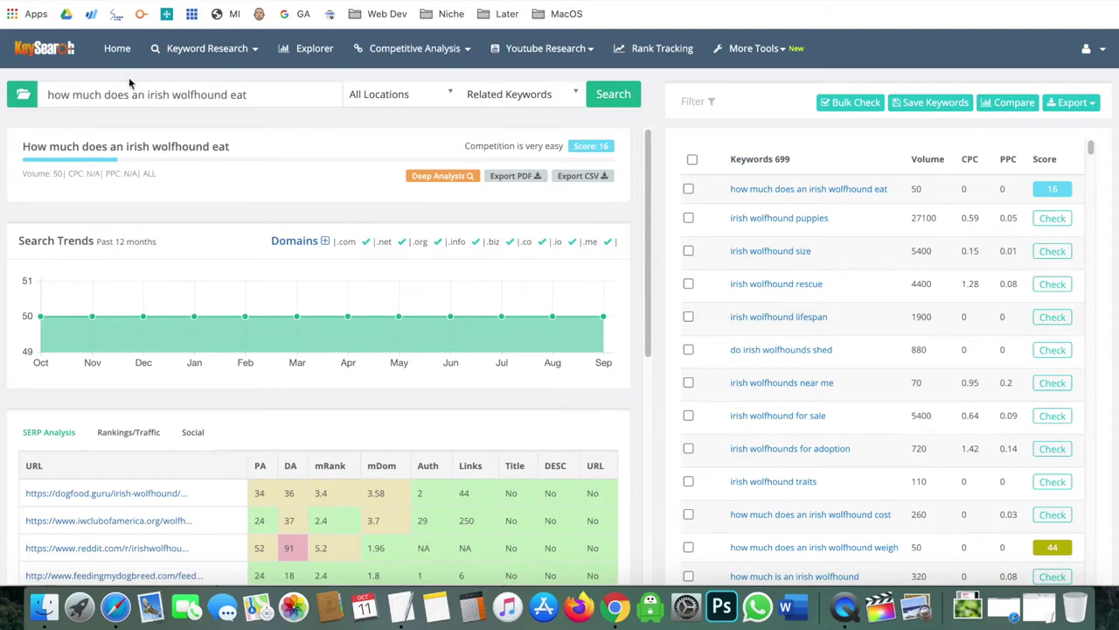
{"action": "left_click", "coordinate": [48, 94]}
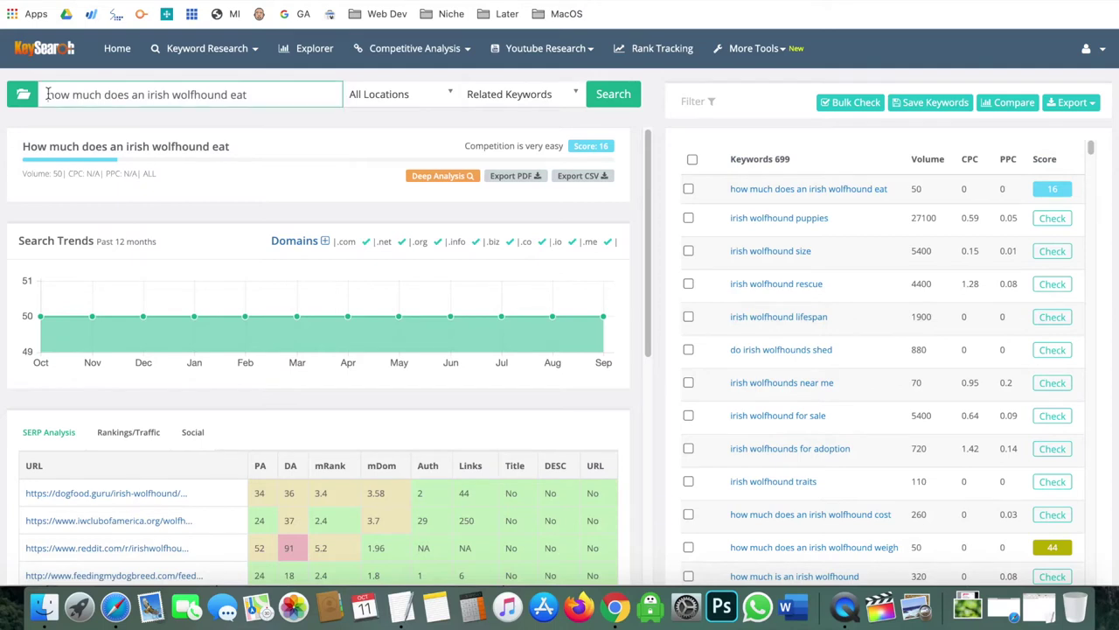
{"action": "left_click_drag", "start_coordinate": [47, 94], "coordinate": [224, 87]}
{"action": "triple_click", "coordinate": [250, 87]}
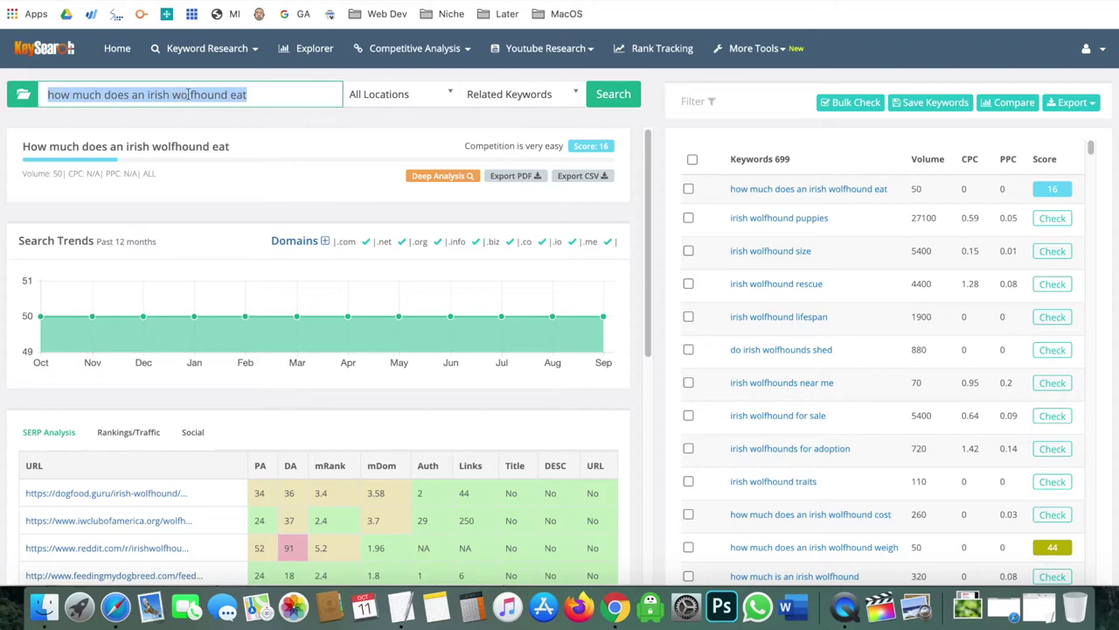
{"action": "left_click", "coordinate": [255, 98]}
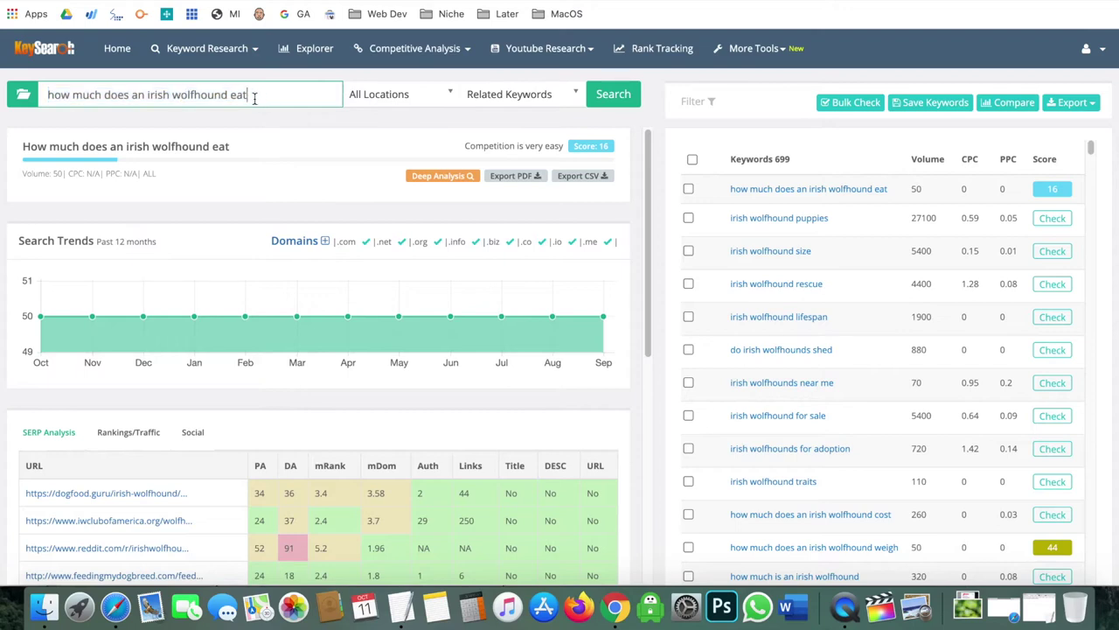
{"action": "left_click", "coordinate": [58, 175]}
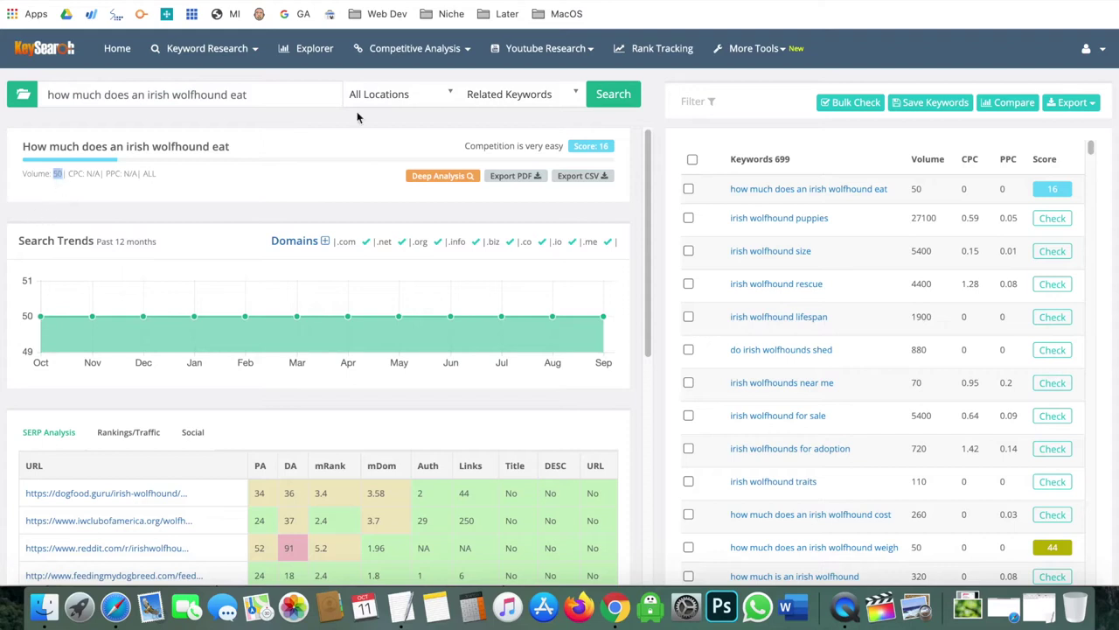
{"action": "left_click", "coordinate": [599, 146]}
{"action": "left_click_drag", "start_coordinate": [464, 146], "coordinate": [637, 164]}
{"action": "left_click", "coordinate": [660, 168]}
{"action": "scroll", "coordinate": [3, 354], "scroll_direction": "down", "scroll_amount": 3}
{"action": "scroll", "coordinate": [3, 354], "scroll_direction": "down", "scroll_amount": 2}
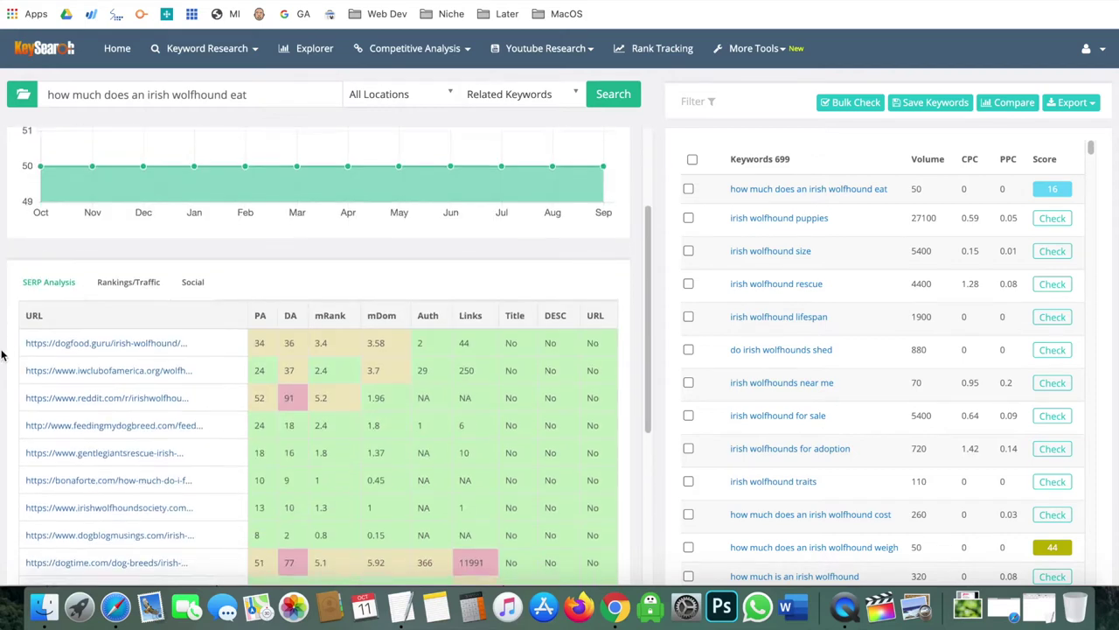
{"action": "scroll", "coordinate": [2, 354], "scroll_direction": "down", "scroll_amount": 1}
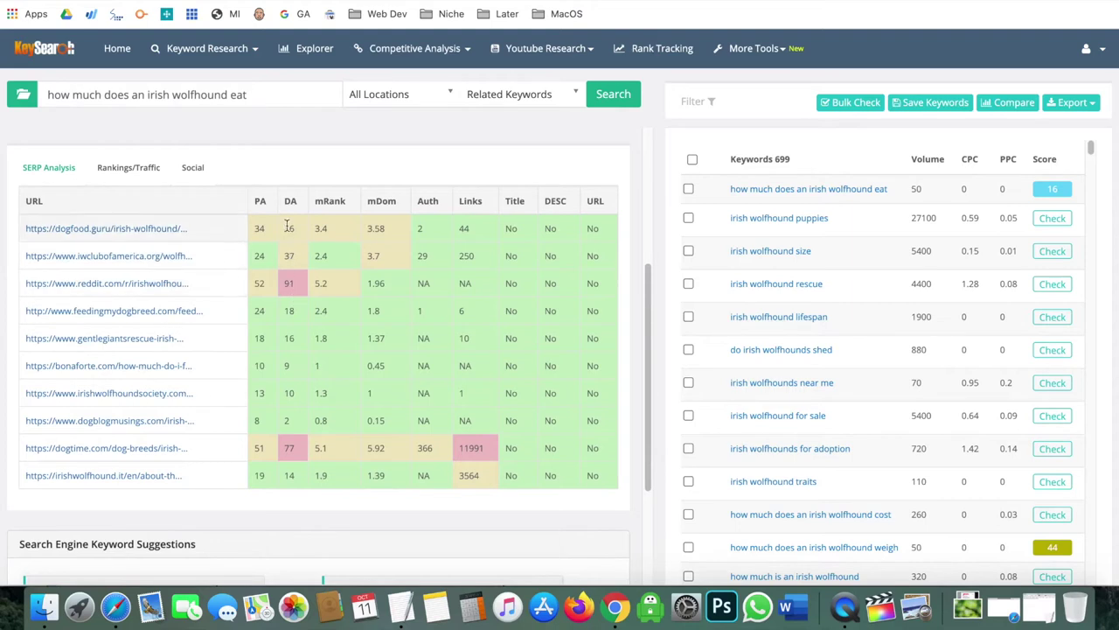
{"action": "double_click", "coordinate": [290, 284]}
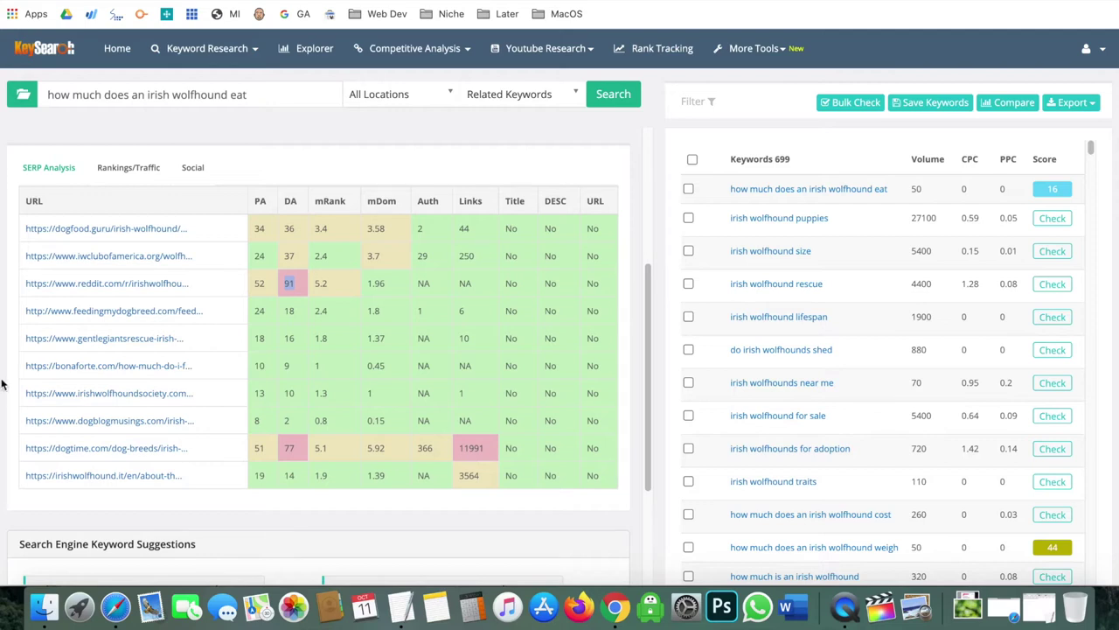
{"action": "left_click", "coordinate": [2, 337]}
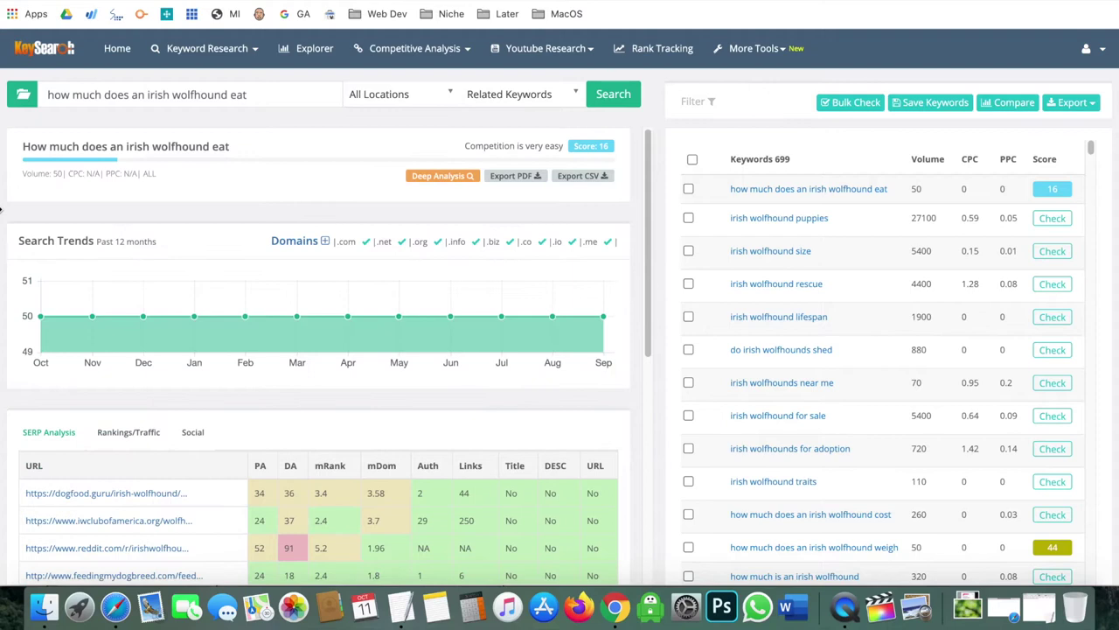
{"action": "left_click_drag", "start_coordinate": [51, 173], "coordinate": [59, 173]}
{"action": "left_click", "coordinate": [56, 173]}
{"action": "double_click", "coordinate": [57, 173]}
{"action": "left_click_drag", "start_coordinate": [49, 94], "coordinate": [194, 93]}
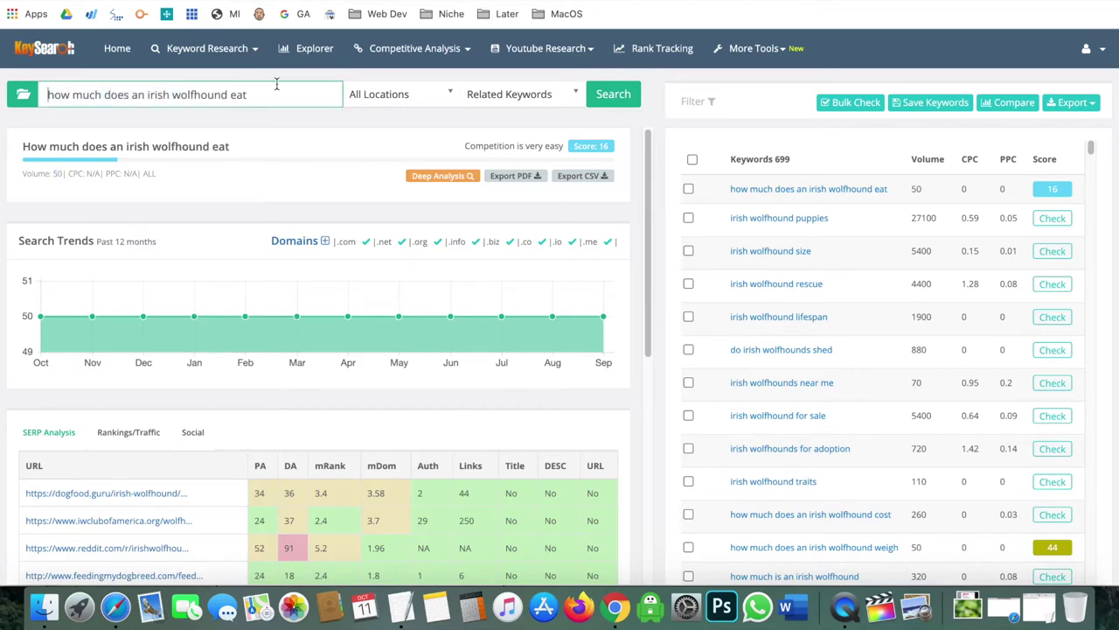
{"action": "triple_click", "coordinate": [282, 94]}
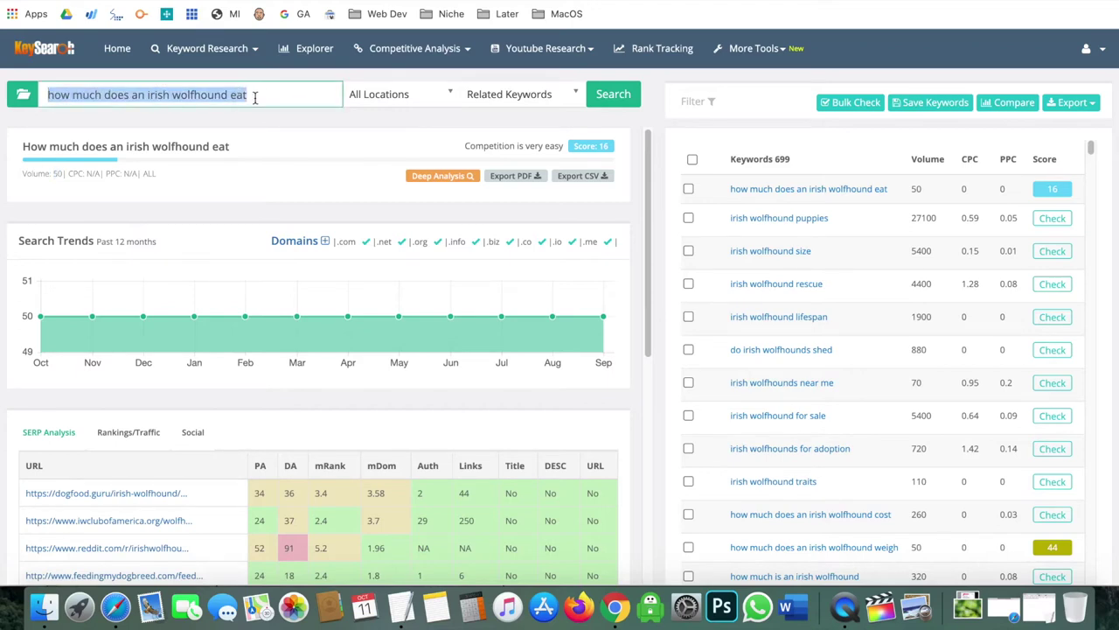
{"action": "left_click_drag", "start_coordinate": [258, 94], "coordinate": [12, 122]}
{"action": "scroll", "coordinate": [632, 372], "scroll_direction": "down", "scroll_amount": 5}
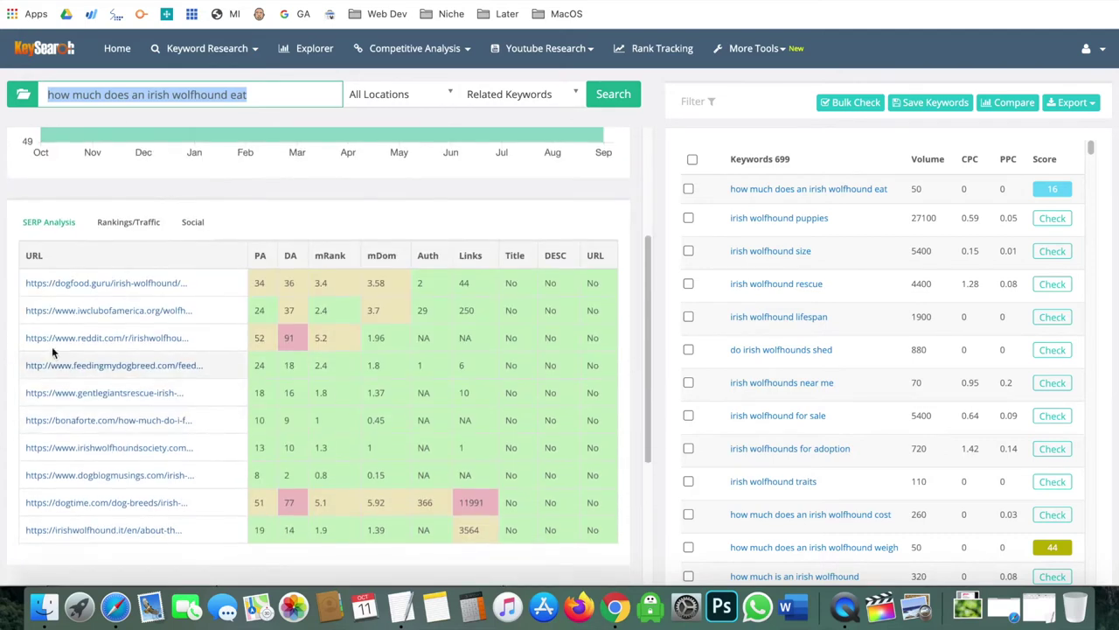
{"action": "scroll", "coordinate": [41, 346], "scroll_direction": "up", "scroll_amount": 5}
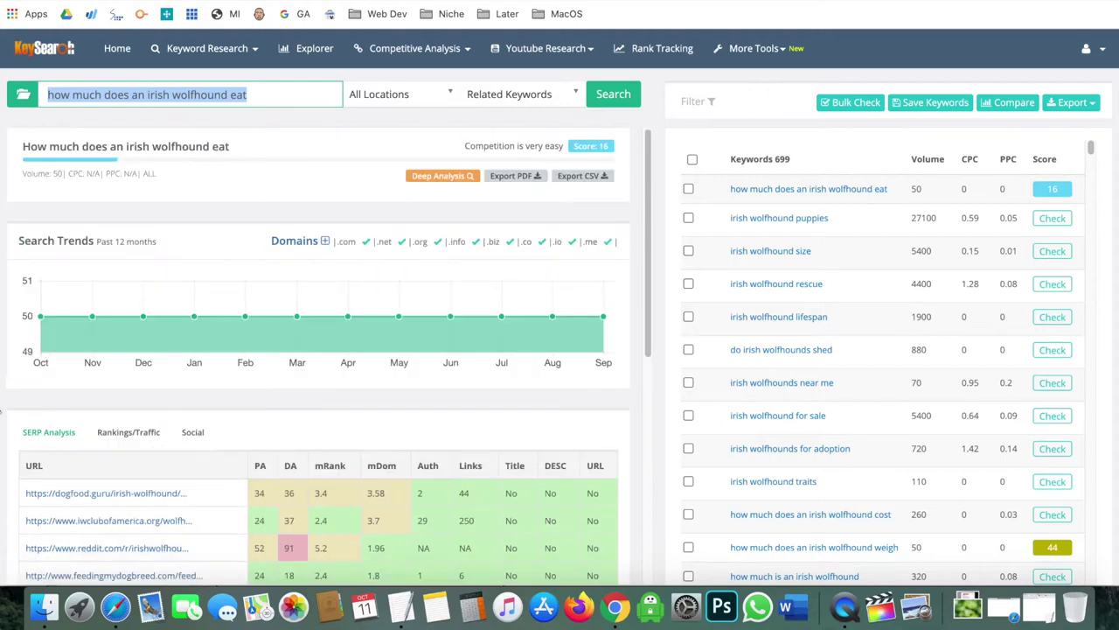
{"action": "scroll", "coordinate": [1, 408], "scroll_direction": "down", "scroll_amount": 1}
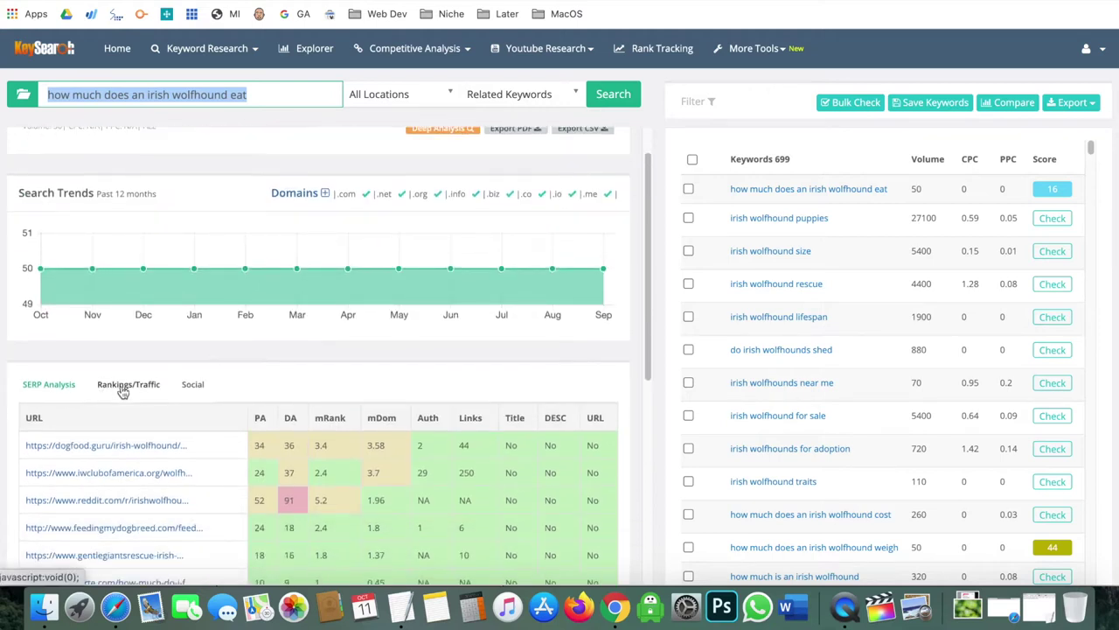
Switch the SERP Analysis panel to Rankings/Traffic and scroll down to the per-URL keyword and traffic figures.
{"action": "left_click", "coordinate": [122, 387]}
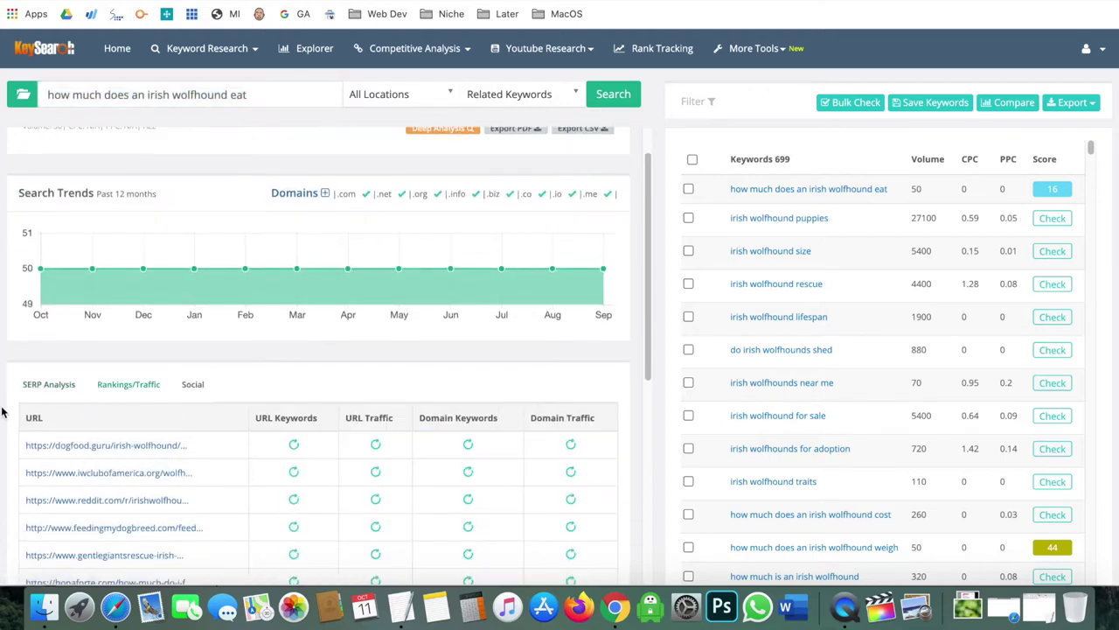
{"action": "scroll", "coordinate": [2, 412], "scroll_direction": "down", "scroll_amount": 1}
{"action": "scroll", "coordinate": [2, 412], "scroll_direction": "down", "scroll_amount": 4}
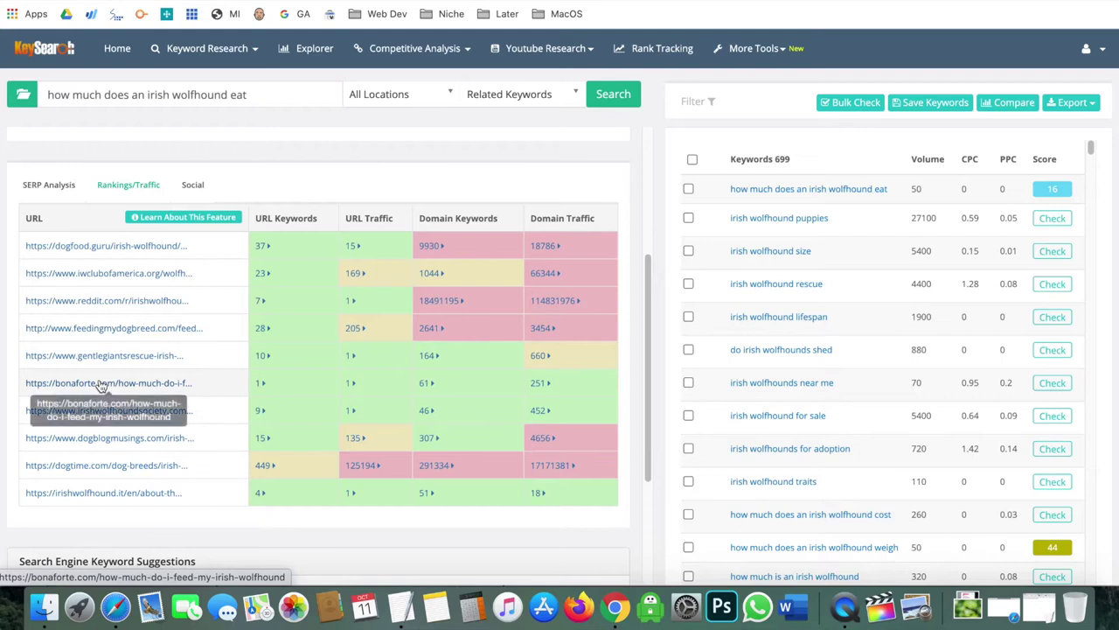
{"action": "left_click", "coordinate": [263, 246]}
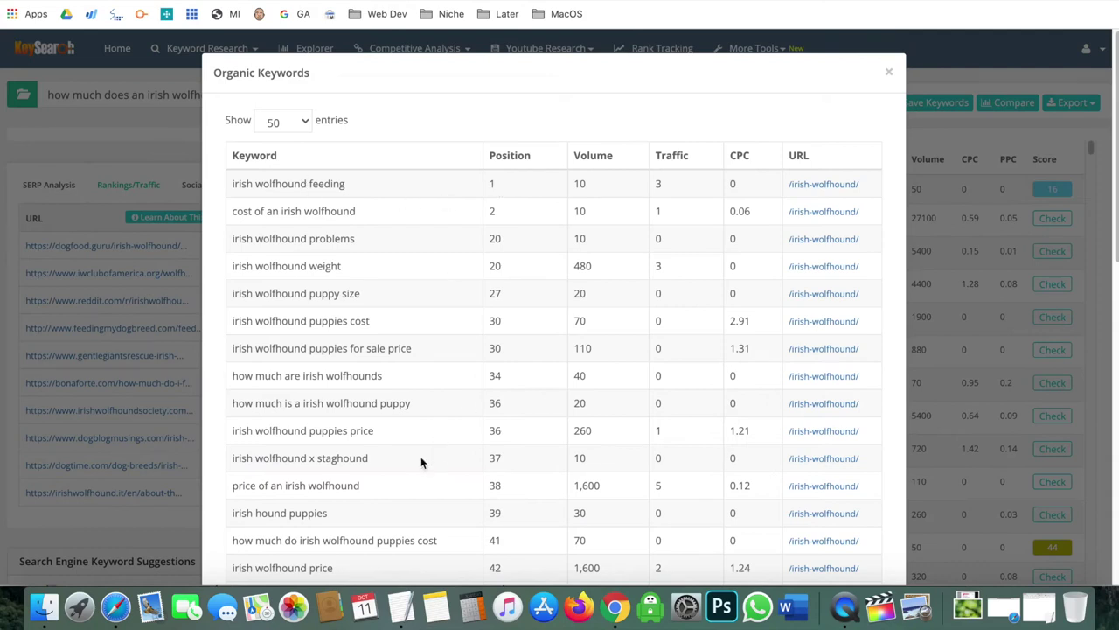
{"action": "scroll", "coordinate": [362, 482], "scroll_direction": "down", "scroll_amount": 3}
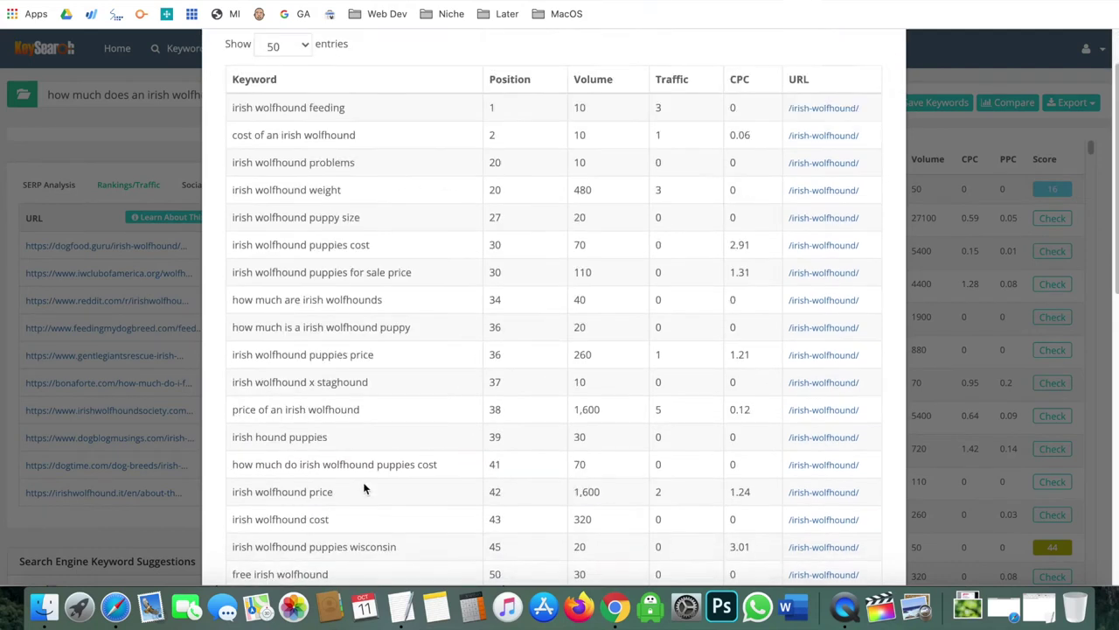
{"action": "scroll", "coordinate": [362, 363], "scroll_direction": "up", "scroll_amount": 3}
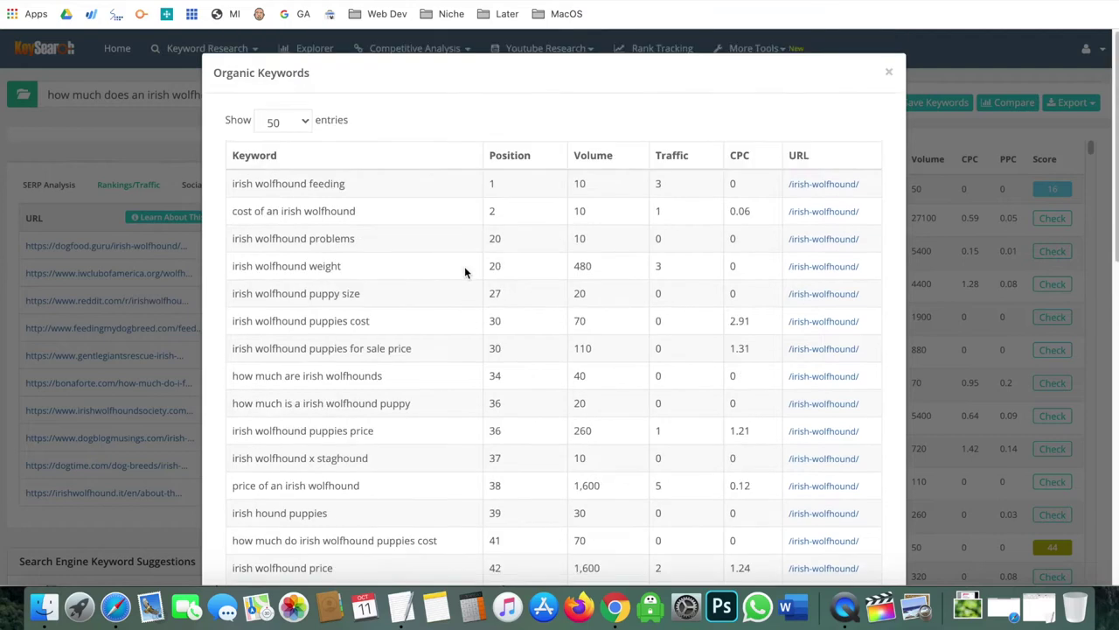
{"action": "left_click", "coordinate": [12, 393]}
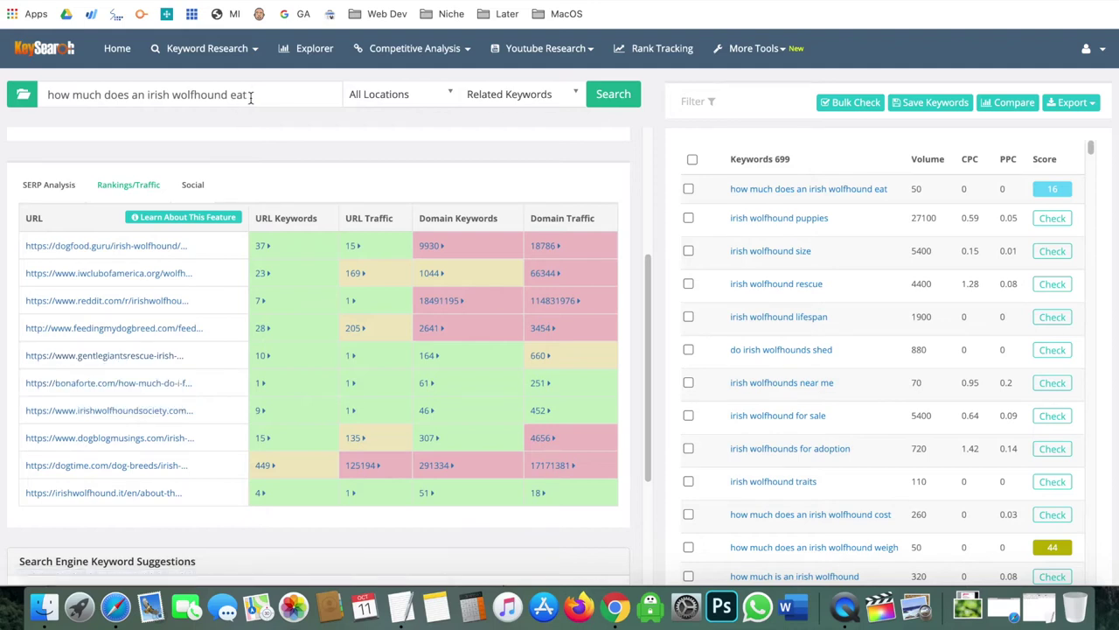
Open, then dismiss, the link menu for the dogblogmusings page, and highlight 'irish wolfhound' in the search query.
{"action": "right_click", "coordinate": [120, 443]}
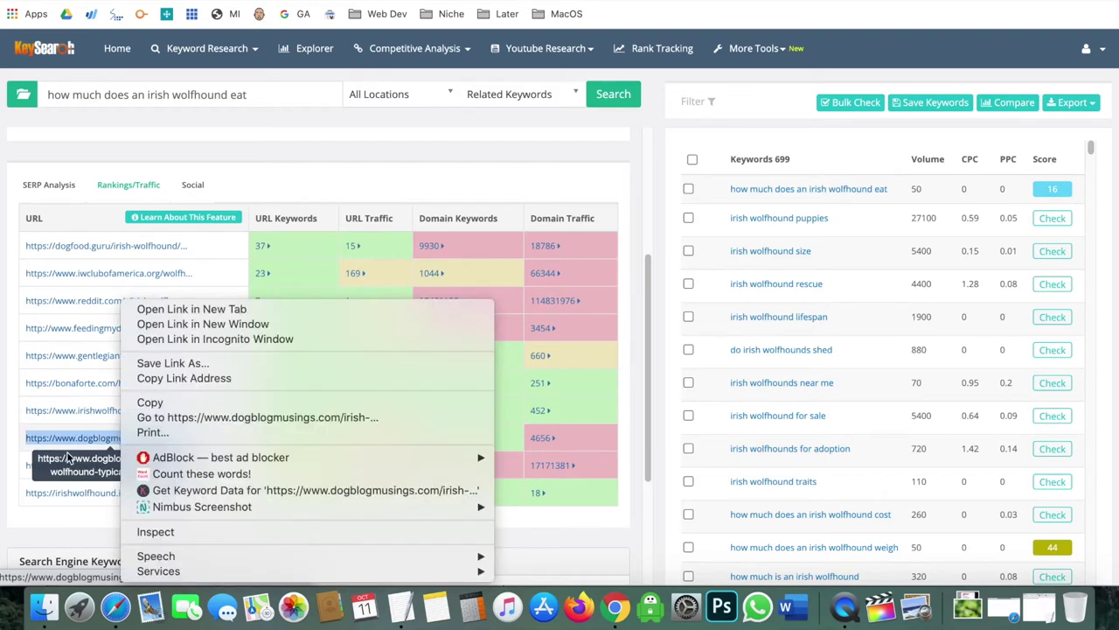
{"action": "left_click", "coordinate": [3, 444]}
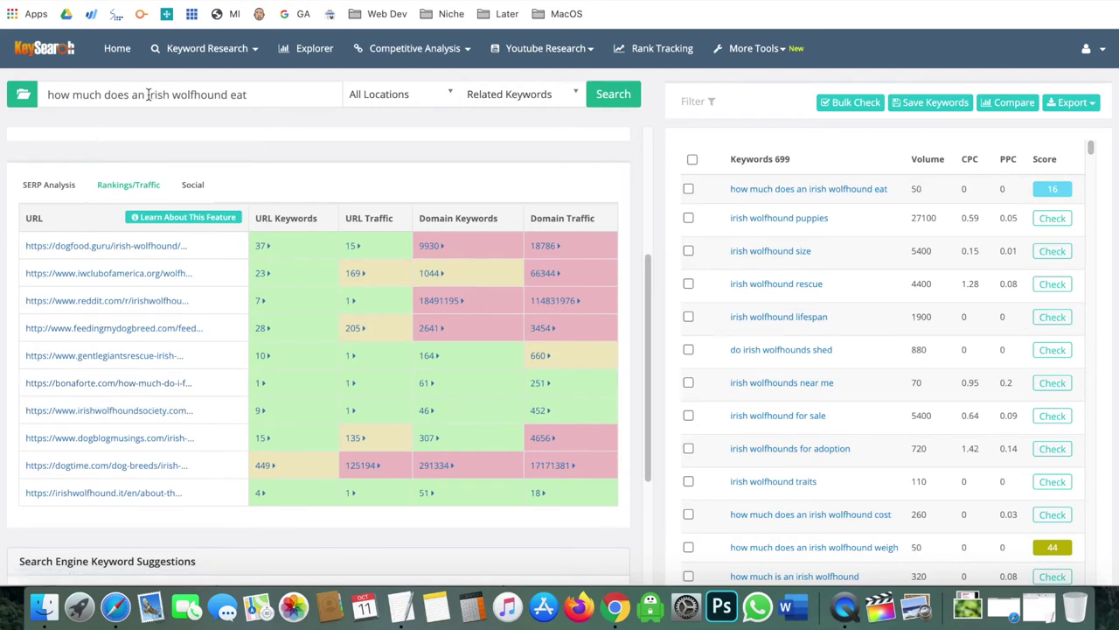
{"action": "left_click_drag", "start_coordinate": [147, 94], "coordinate": [226, 94]}
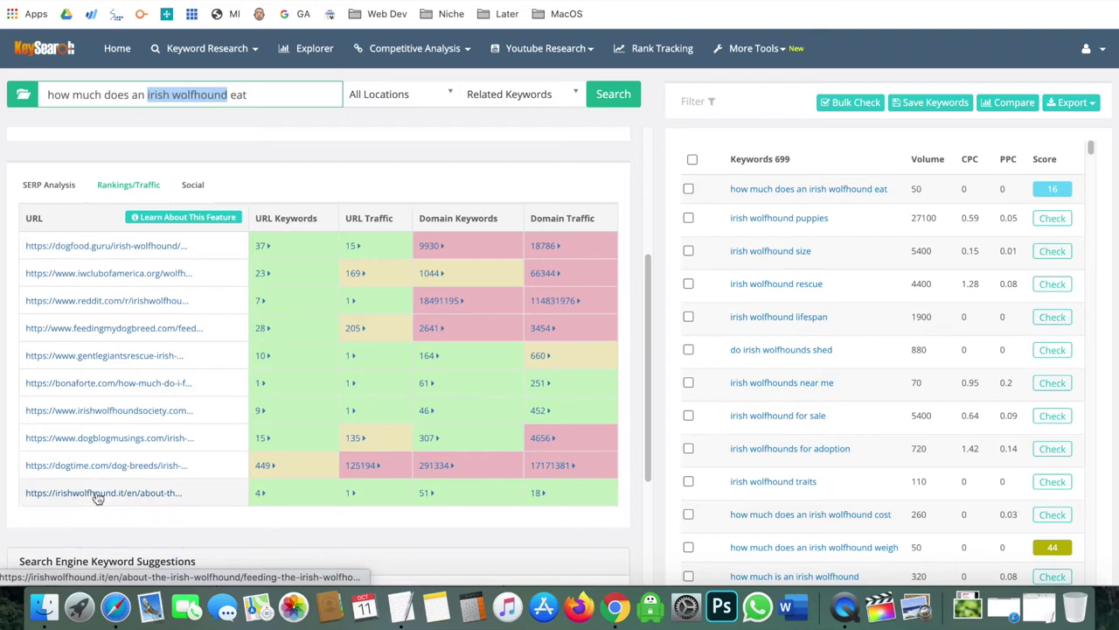
Open the dogtime.com Irish Wolfhound profile in a new tab, skim it past the adblocker prompt, then close it.
{"action": "right_click", "coordinate": [121, 467]}
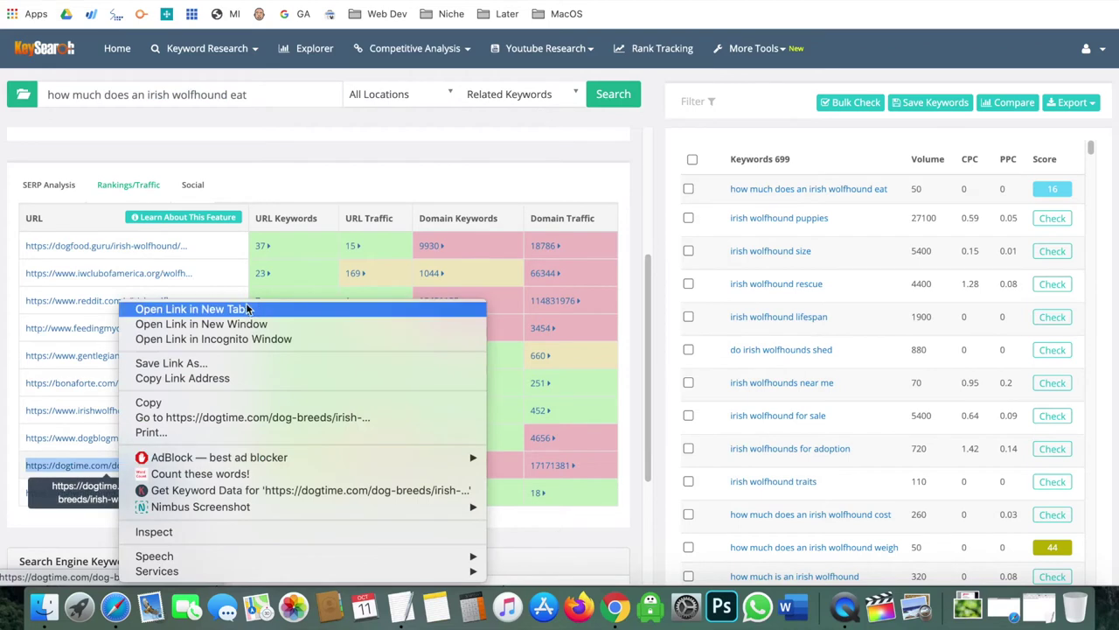
{"action": "left_click", "coordinate": [243, 310]}
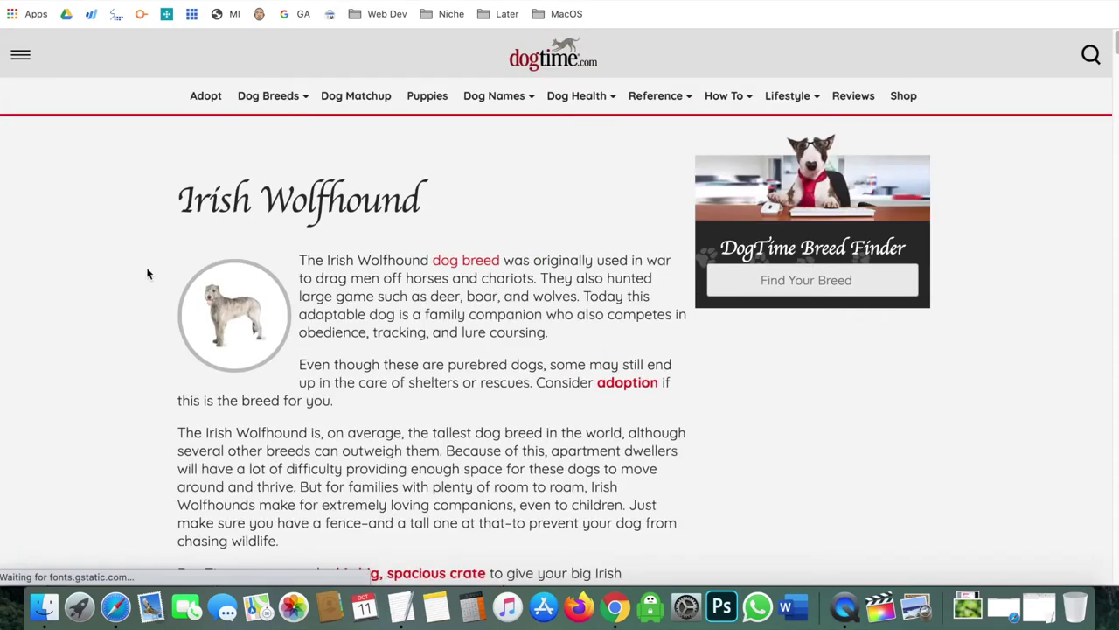
{"action": "scroll", "coordinate": [123, 372], "scroll_direction": "down", "scroll_amount": 5}
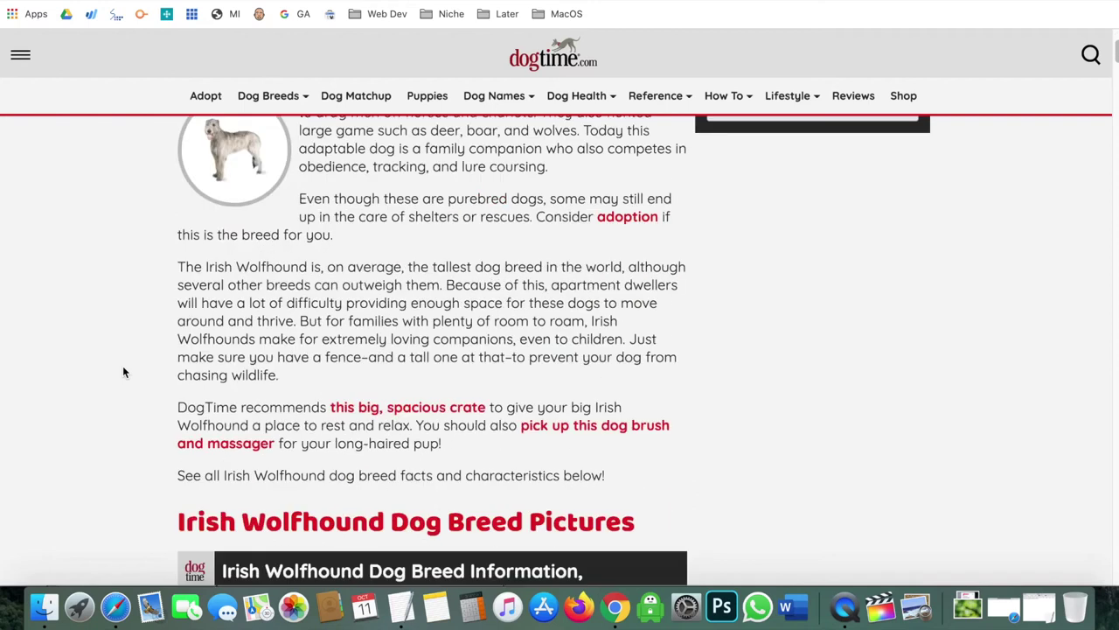
{"action": "scroll", "coordinate": [123, 371], "scroll_direction": "down", "scroll_amount": 5}
{"action": "scroll", "coordinate": [124, 372], "scroll_direction": "down", "scroll_amount": 3}
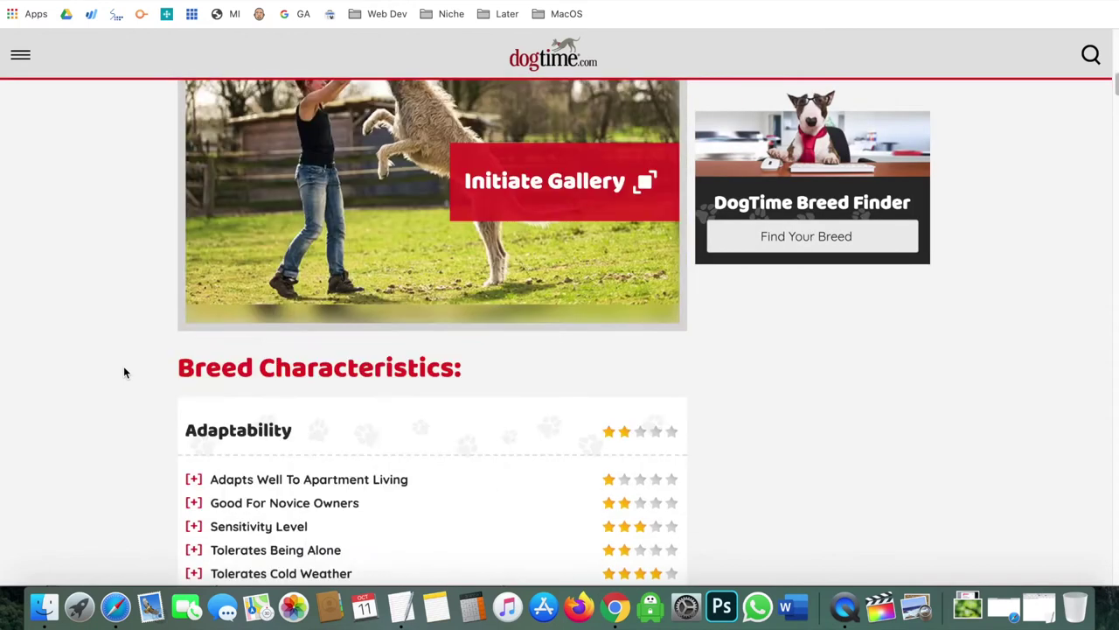
{"action": "scroll", "coordinate": [123, 373], "scroll_direction": "down", "scroll_amount": 15}
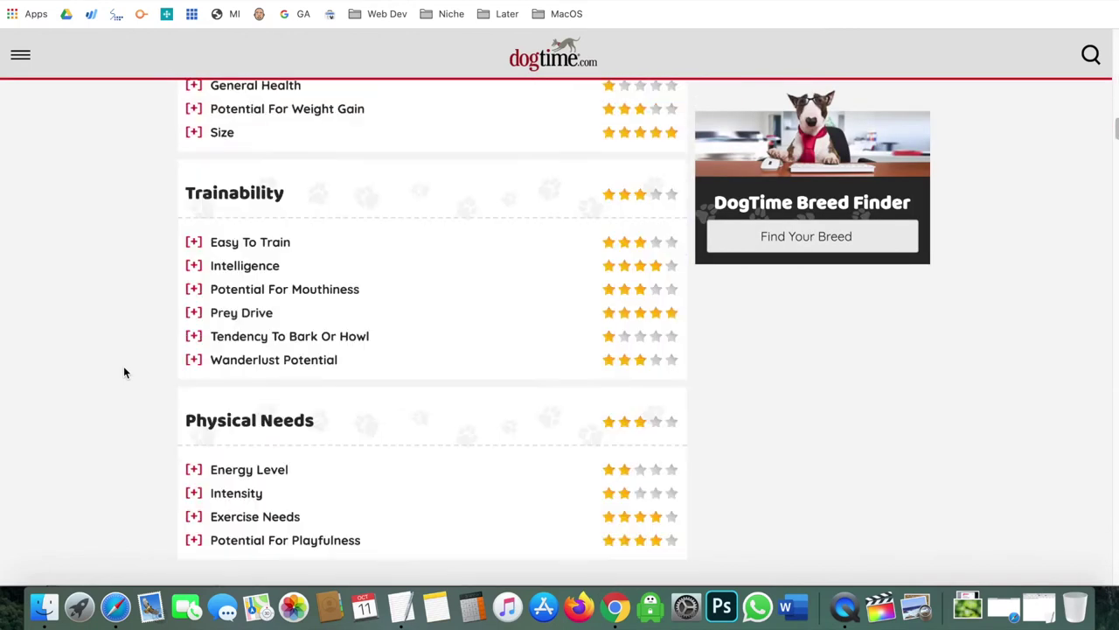
{"action": "scroll", "coordinate": [124, 373], "scroll_direction": "down", "scroll_amount": 15}
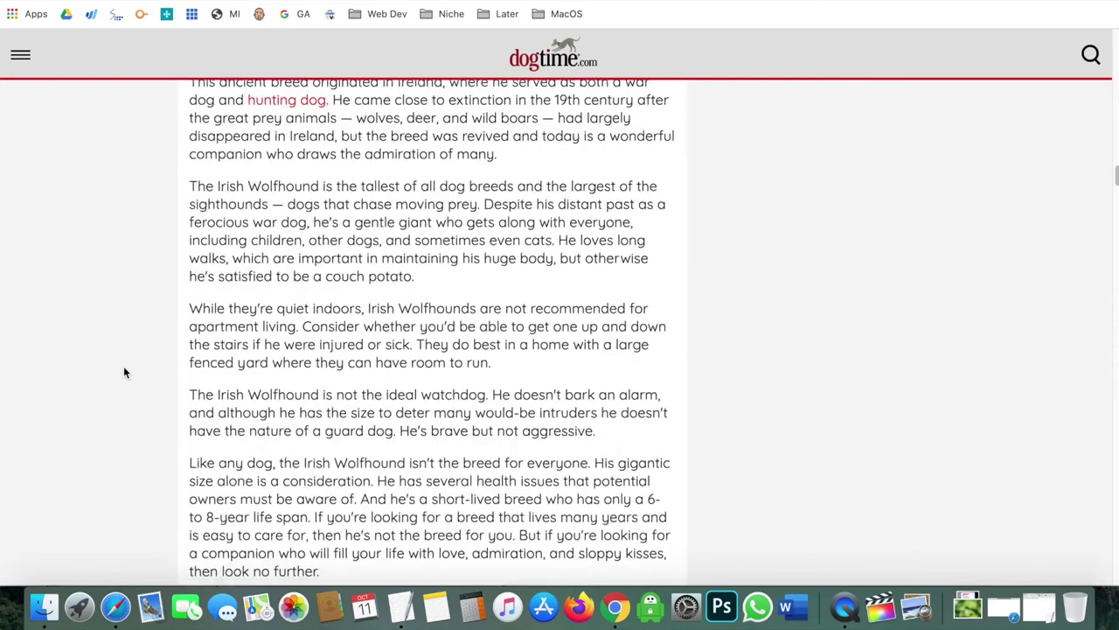
{"action": "scroll", "coordinate": [123, 372], "scroll_direction": "down", "scroll_amount": 8}
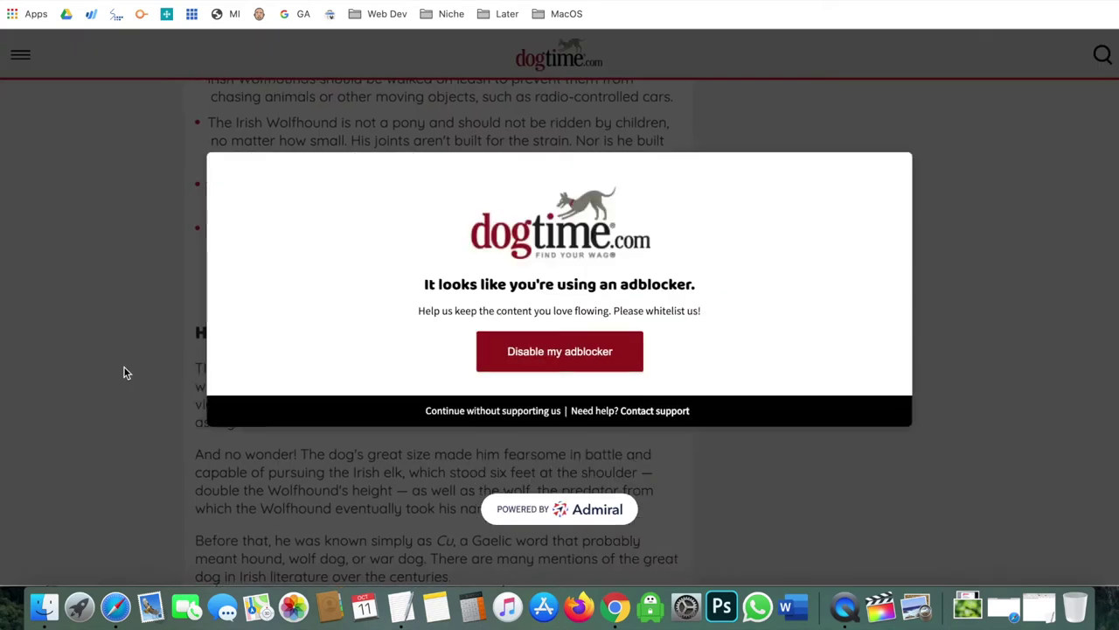
{"action": "left_click", "coordinate": [551, 357]}
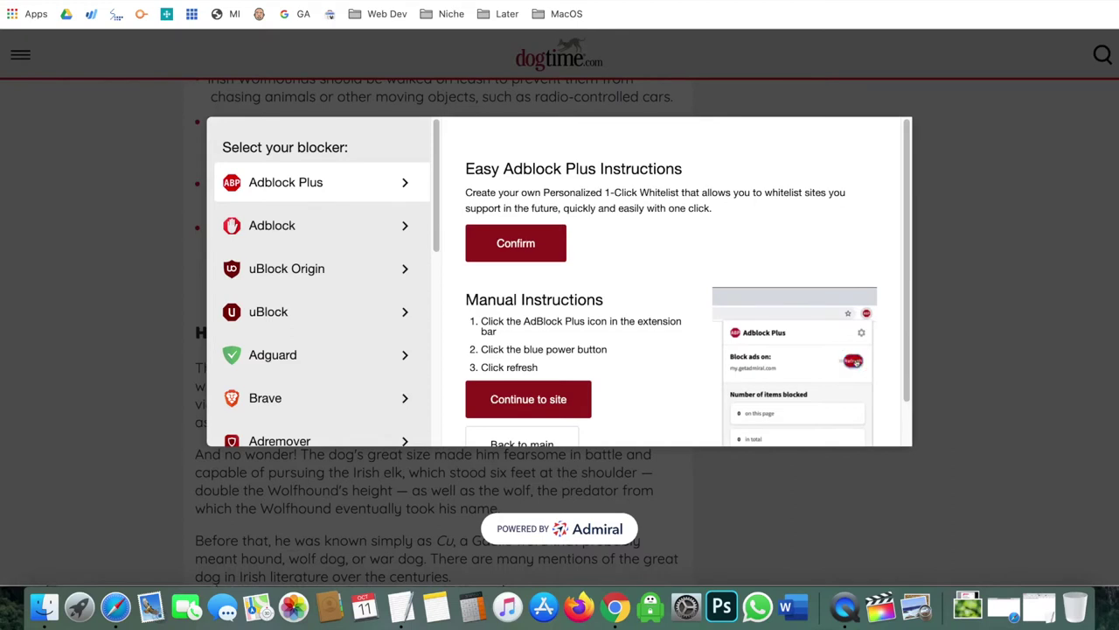
{"action": "key", "text": "super+w"}
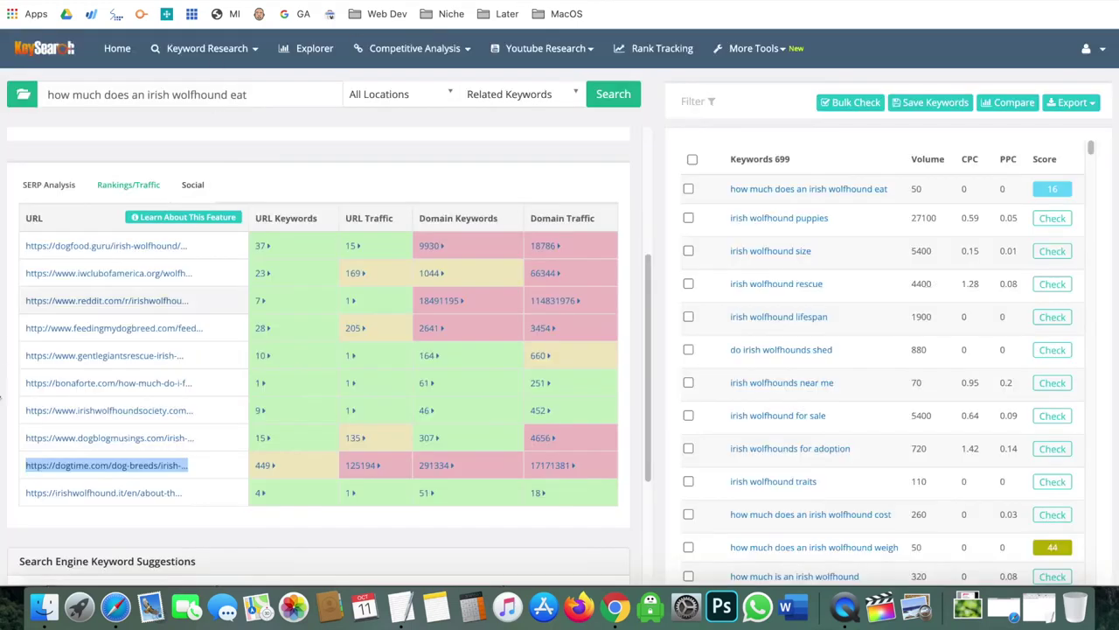
Open the irishwolfhound.it feeding page from the rankings table in a new tab.
{"action": "left_click", "coordinate": [132, 482]}
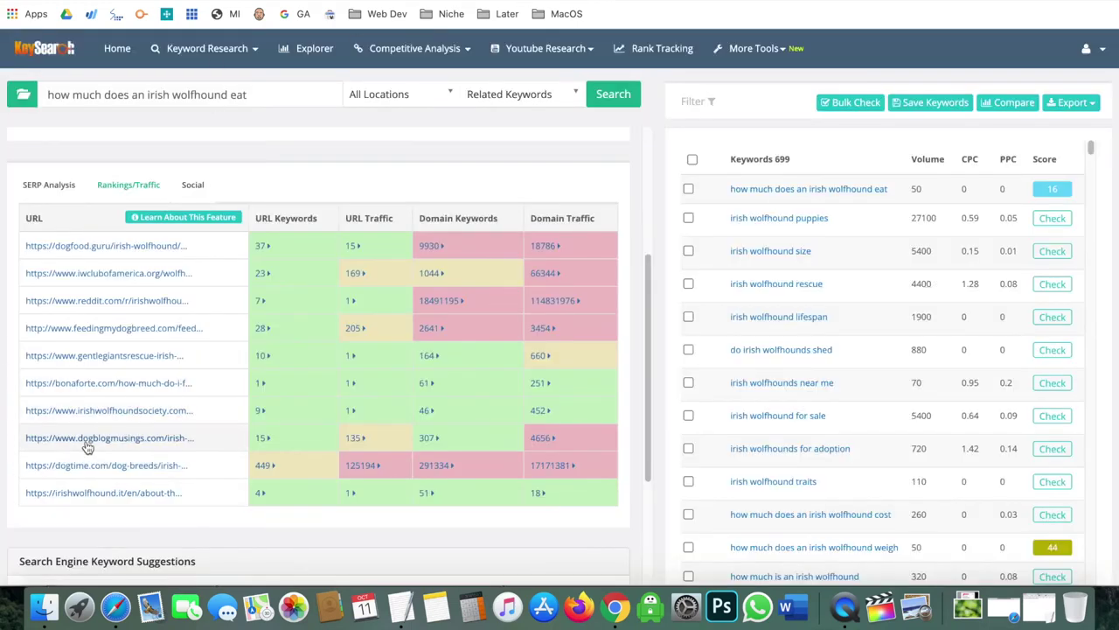
{"action": "right_click", "coordinate": [91, 495]}
{"action": "left_click", "coordinate": [232, 309]}
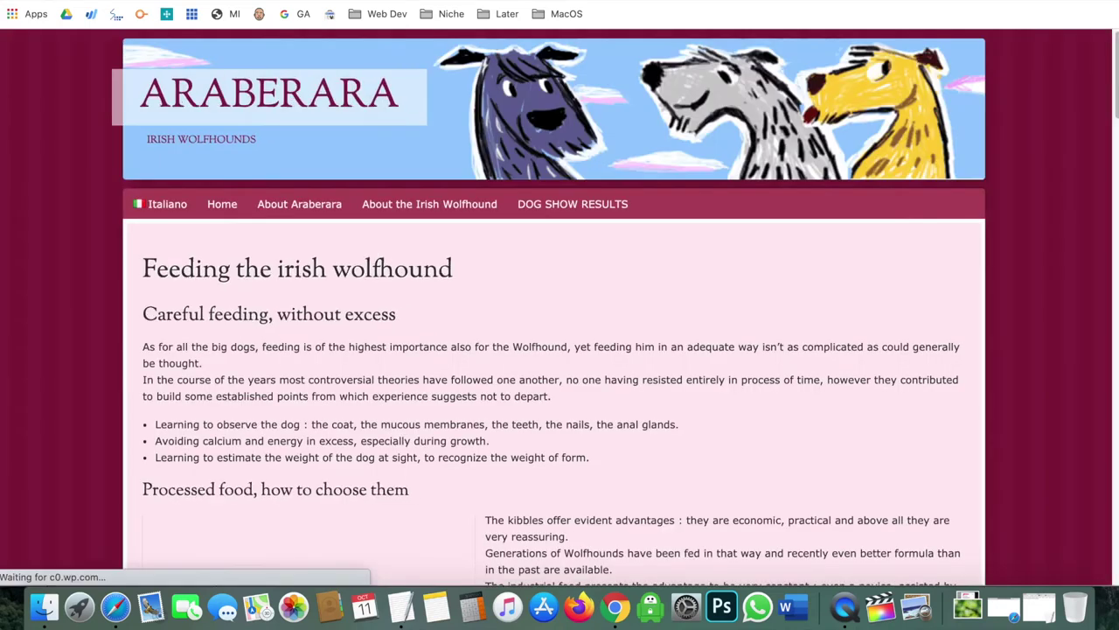
{"action": "scroll", "coordinate": [99, 387], "scroll_direction": "down", "scroll_amount": 1}
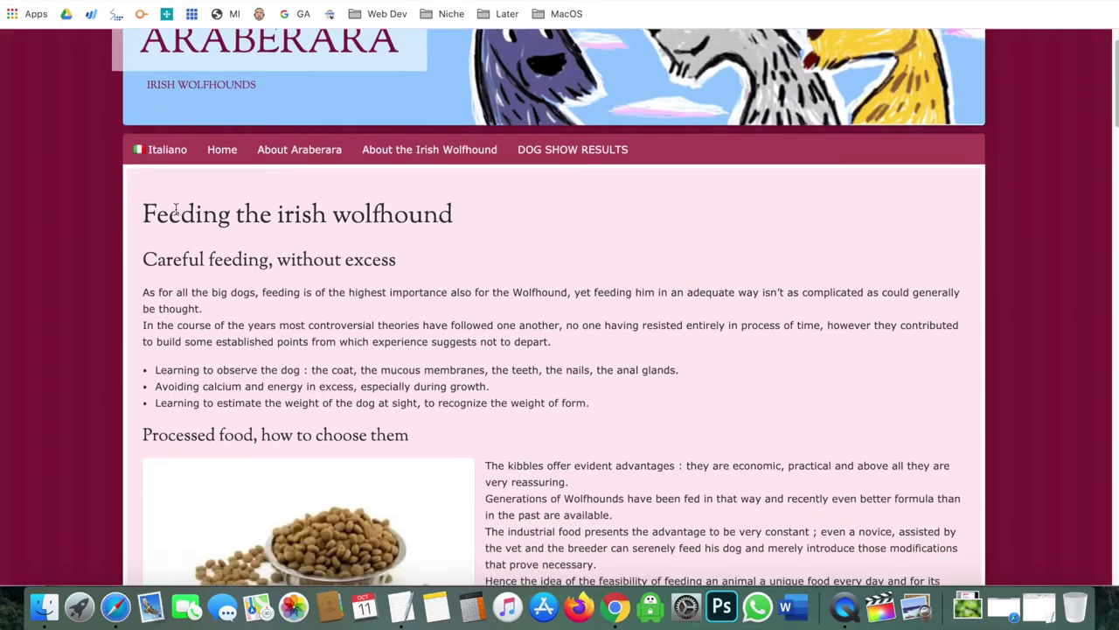
Select the 'Feeding the irish wolfhound' heading and scroll through the page content.
{"action": "left_click_drag", "start_coordinate": [144, 214], "coordinate": [499, 204]}
{"action": "left_click", "coordinate": [505, 206]}
{"action": "left_click_drag", "start_coordinate": [145, 219], "coordinate": [451, 225]}
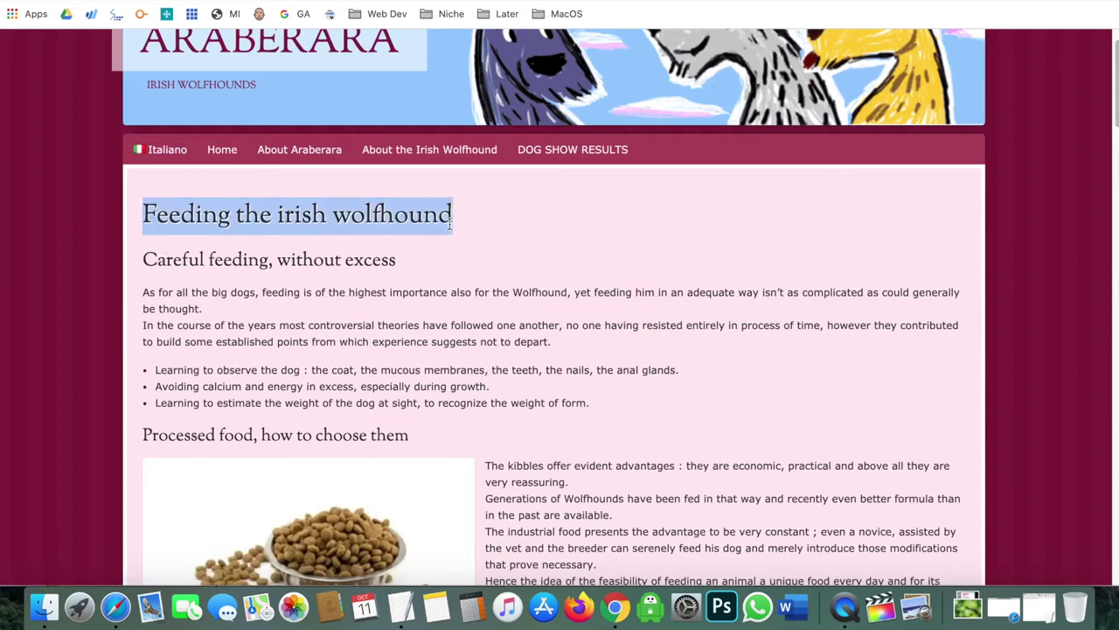
{"action": "scroll", "coordinate": [457, 425], "scroll_direction": "down", "scroll_amount": 15}
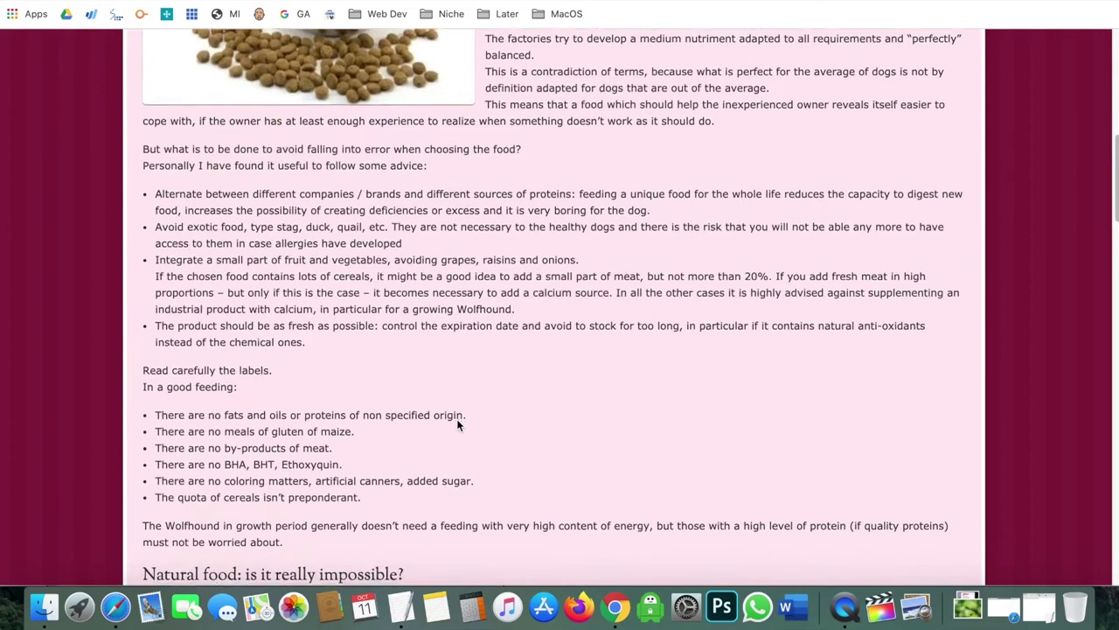
{"action": "scroll", "coordinate": [458, 425], "scroll_direction": "down", "scroll_amount": 20}
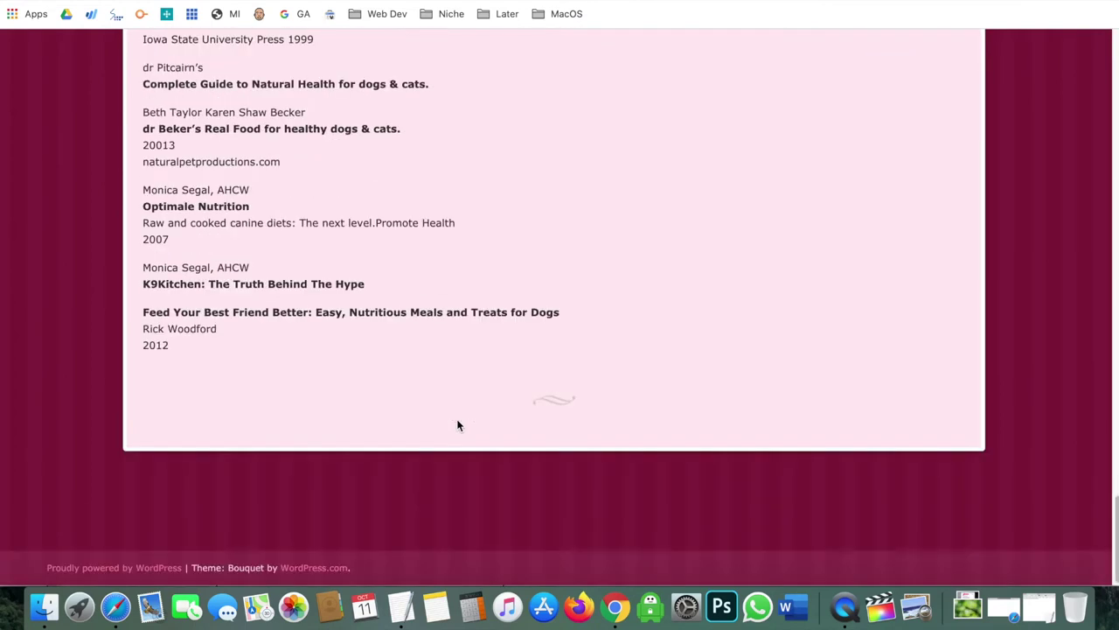
{"action": "scroll", "coordinate": [457, 425], "scroll_direction": "up", "scroll_amount": 20}
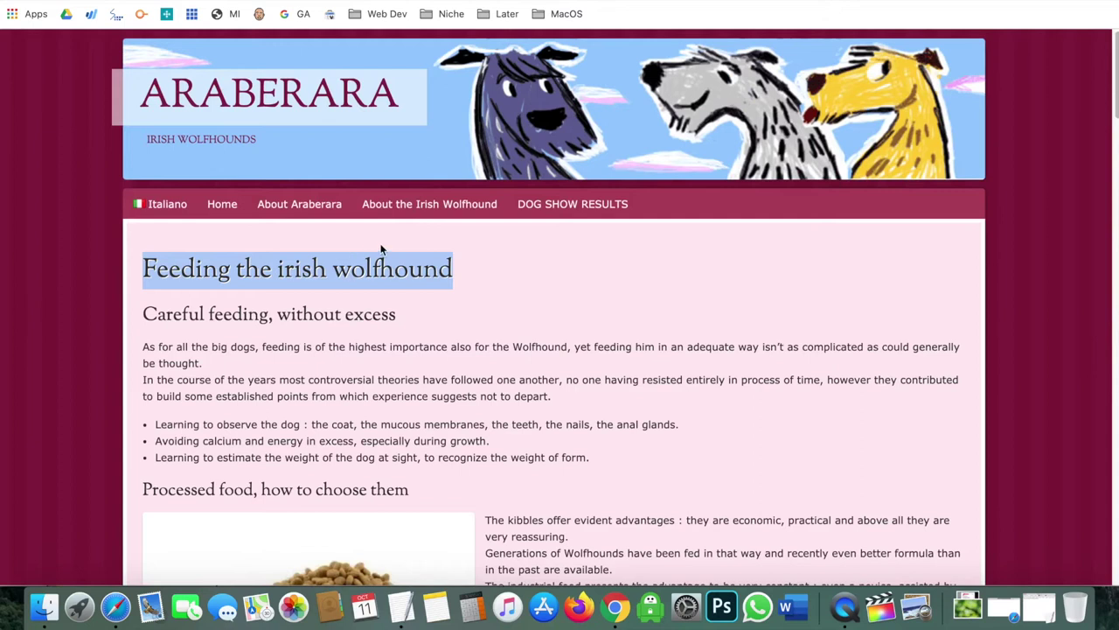
{"action": "mouse_move", "coordinate": [389, 209]}
{"action": "scroll", "coordinate": [70, 324], "scroll_direction": "down", "scroll_amount": 10}
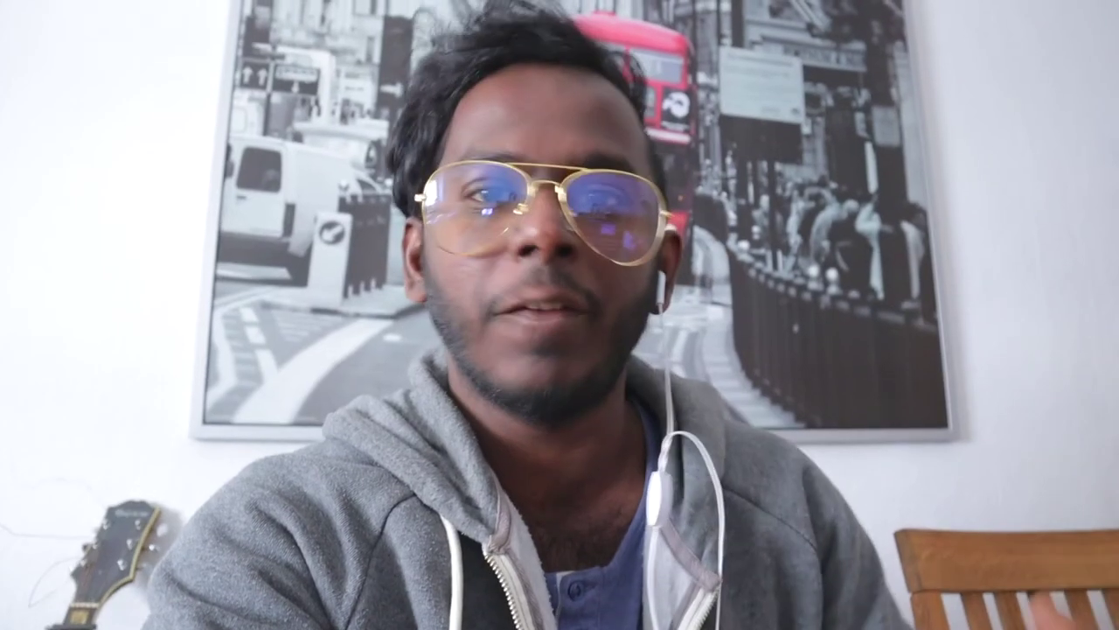